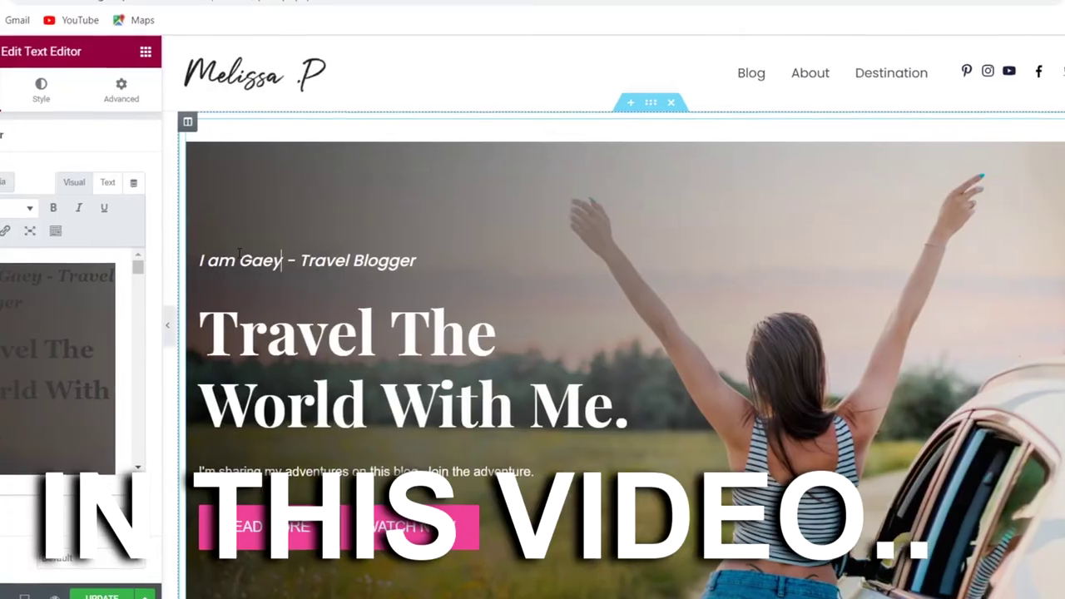
Correct the mistyped letters in the heading by replacing them with 'ry'
key("BackSpace")
key("BackSpace")
type("ry")
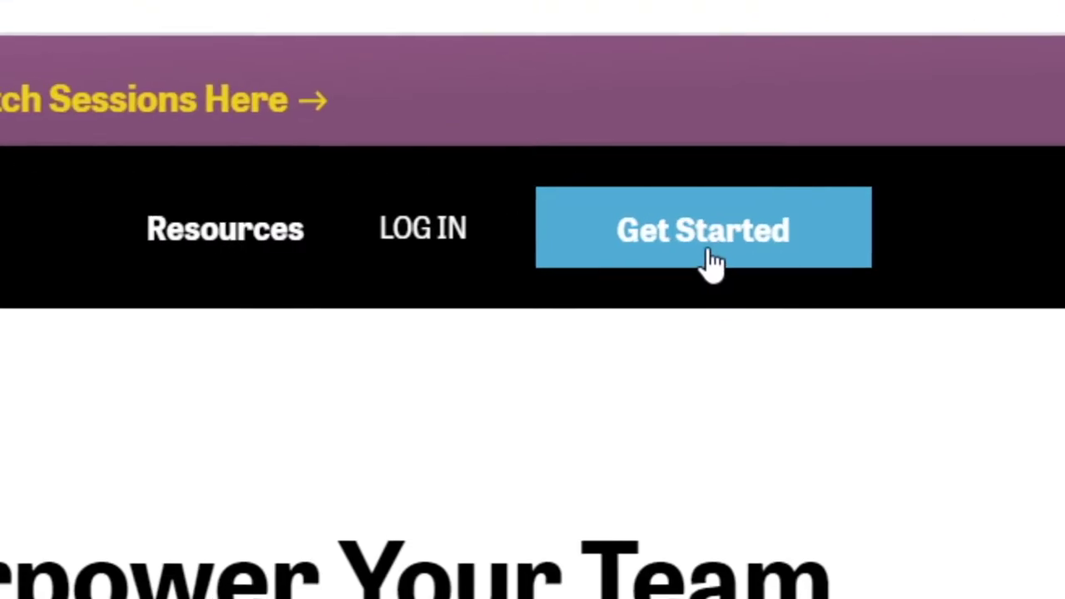
Sign up for a Pantheon account and begin creating a new site
left_click(690, 250)
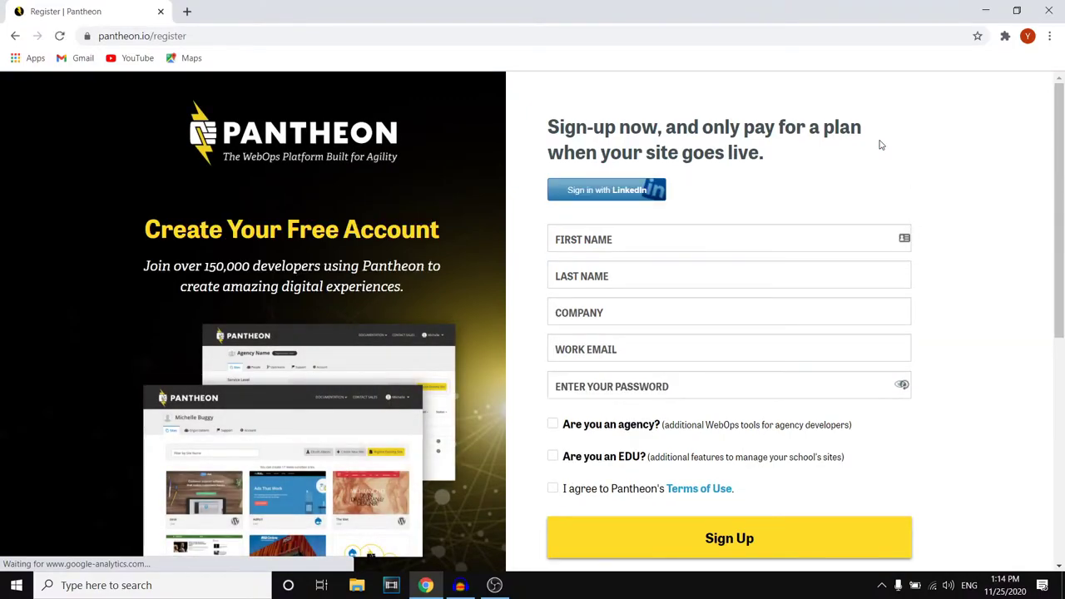
scroll(829, 279, "down", 5)
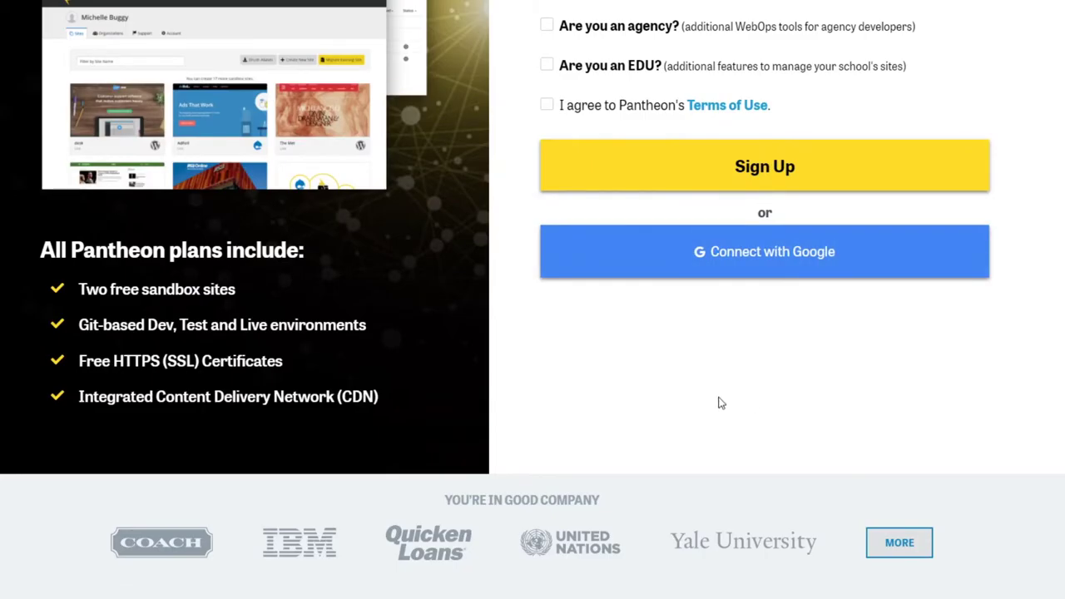
scroll(724, 306, "up", 5)
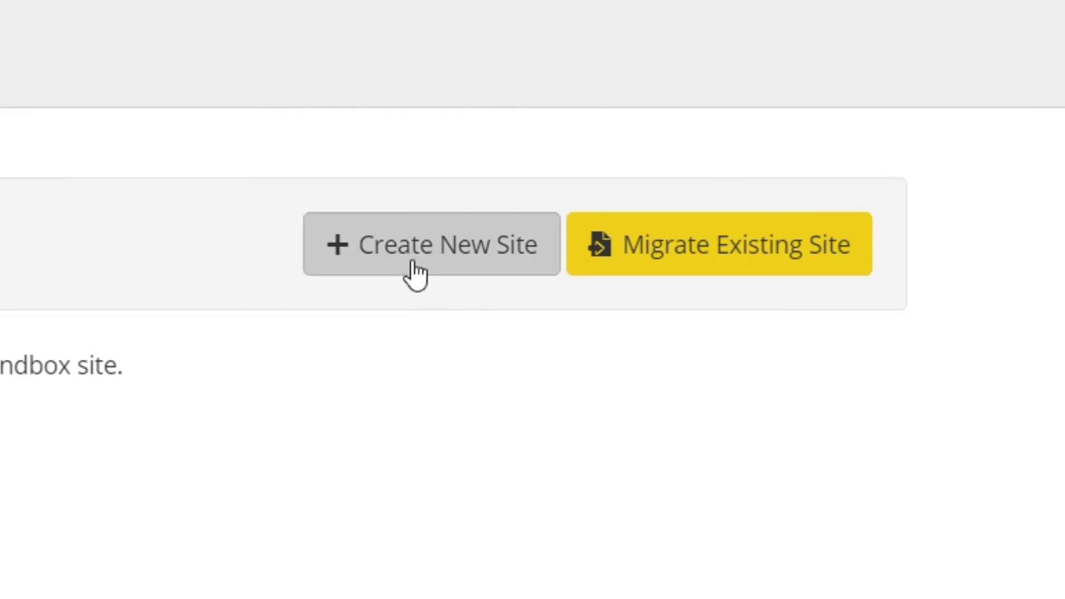
left_click(420, 258)
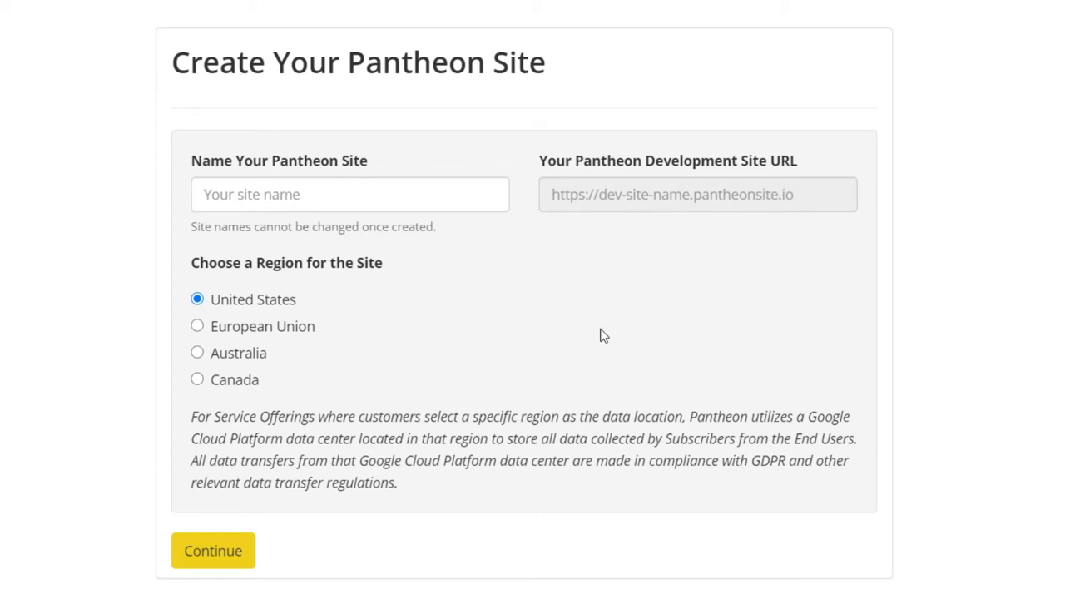
Name the new Pantheon site 'myonlineblog', keep the United States region, and continue
left_click(354, 194)
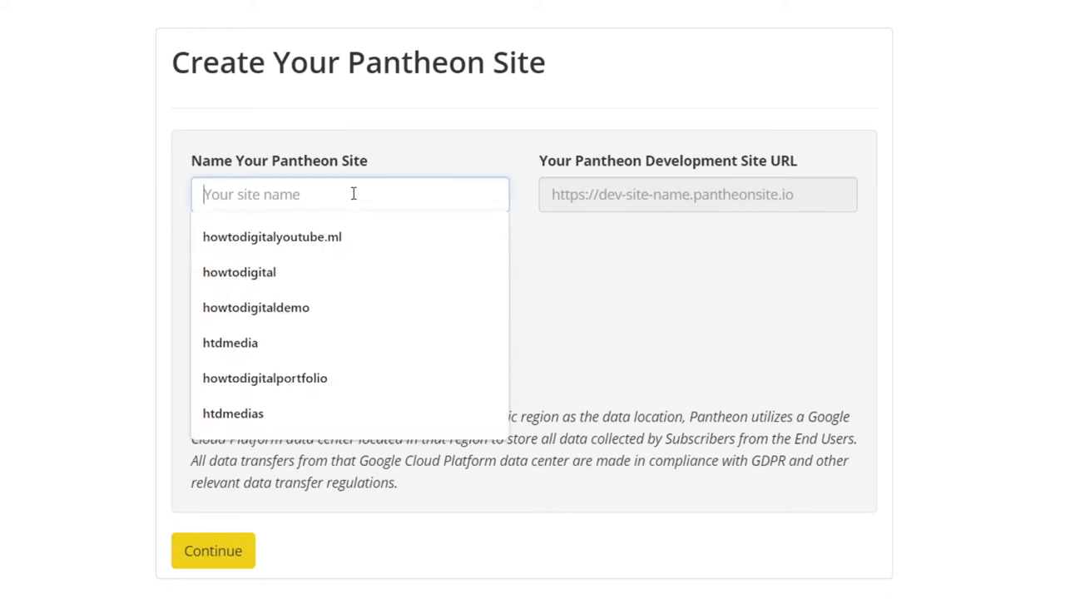
type("myonlie")
key("BackSpace")
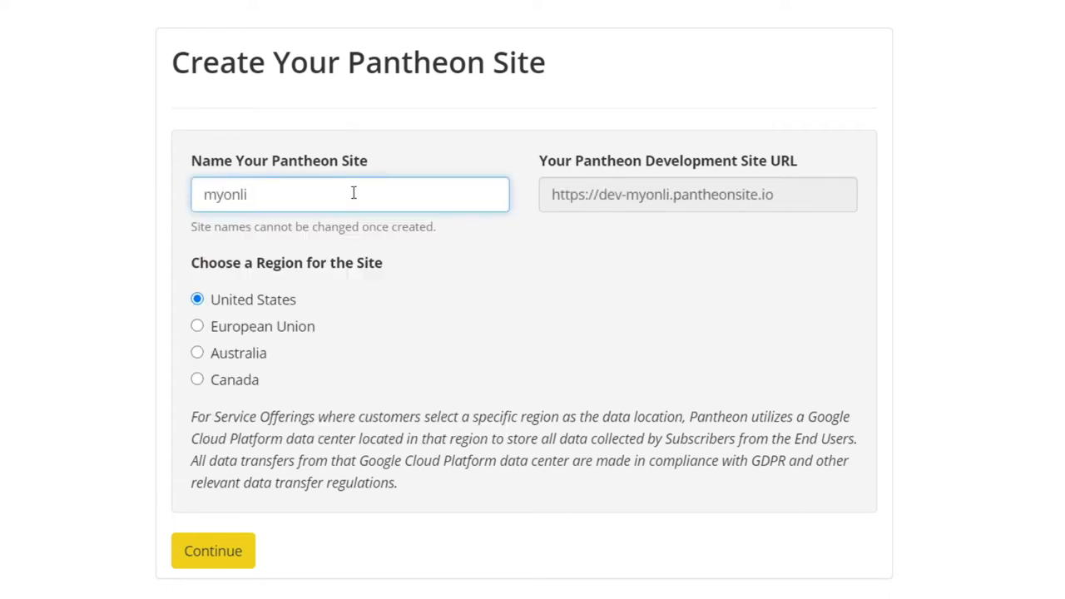
type("neblog")
left_click(675, 287)
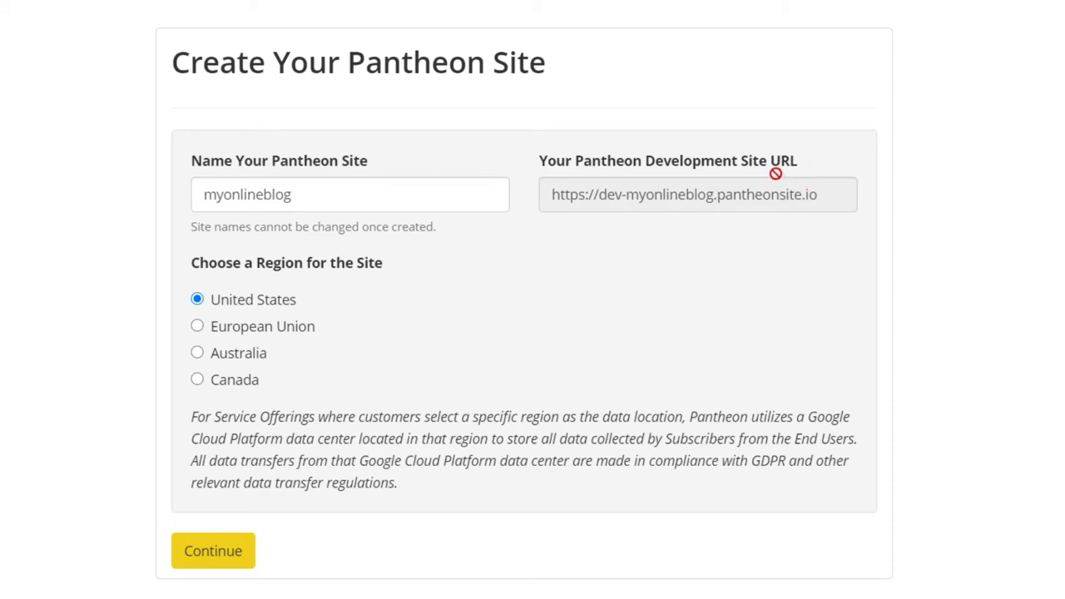
left_click(210, 559)
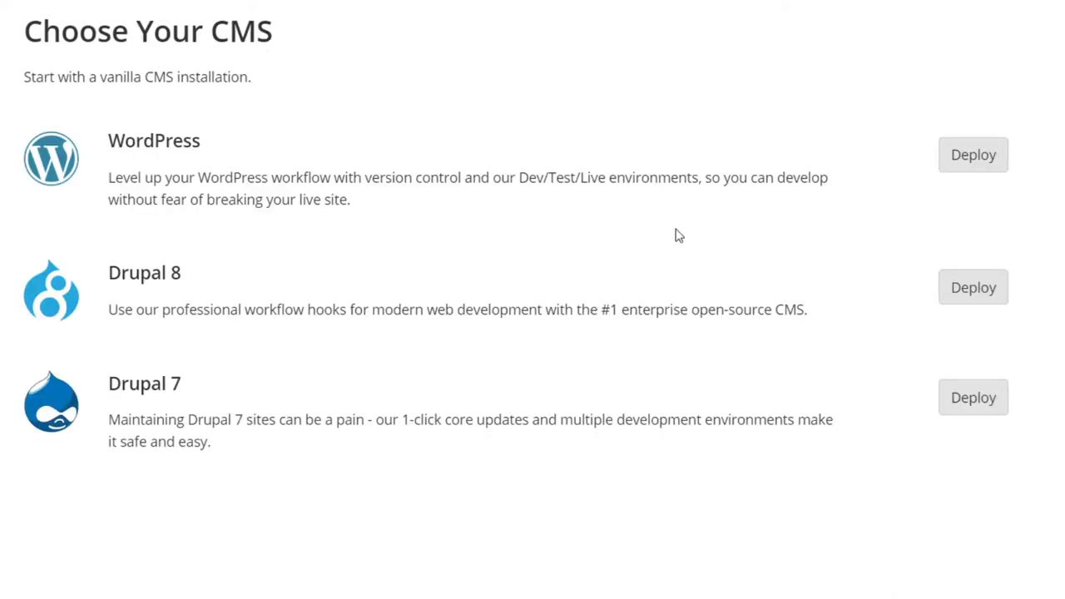
Deploy WordPress as the new site's CMS
left_click(973, 160)
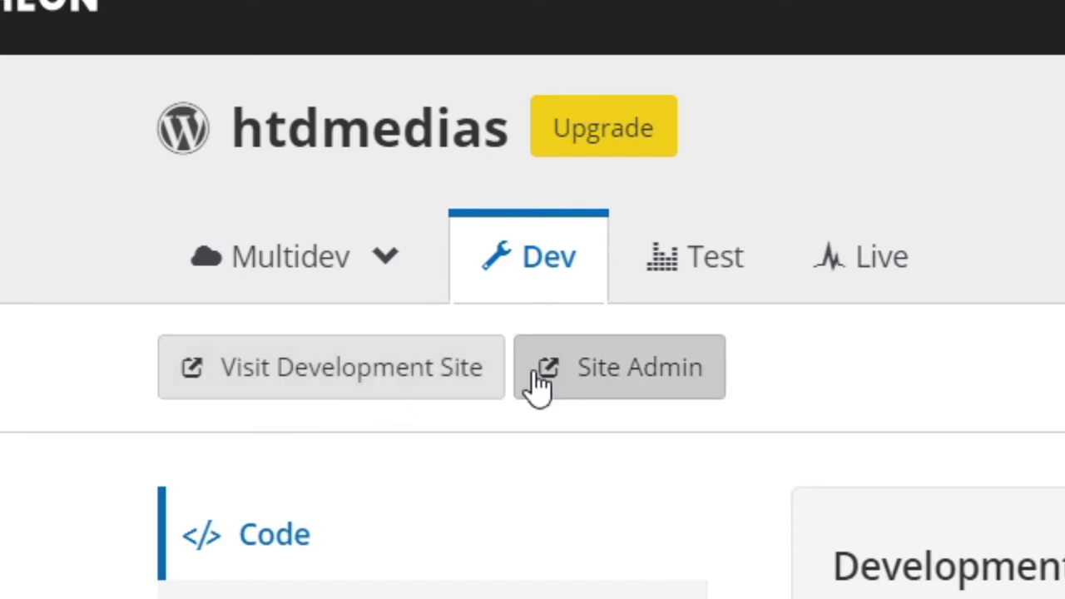
Launch the development site's WordPress installer with English (United States) as the language
left_click(443, 371)
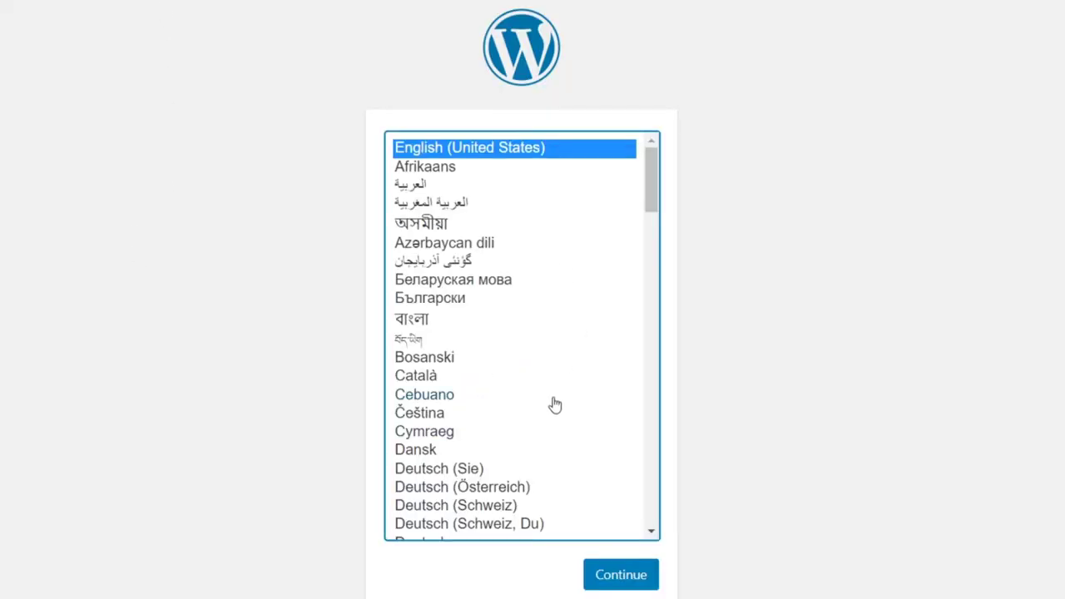
scroll(555, 405, "down", 8)
scroll(540, 374, "up", 8)
left_click(623, 576)
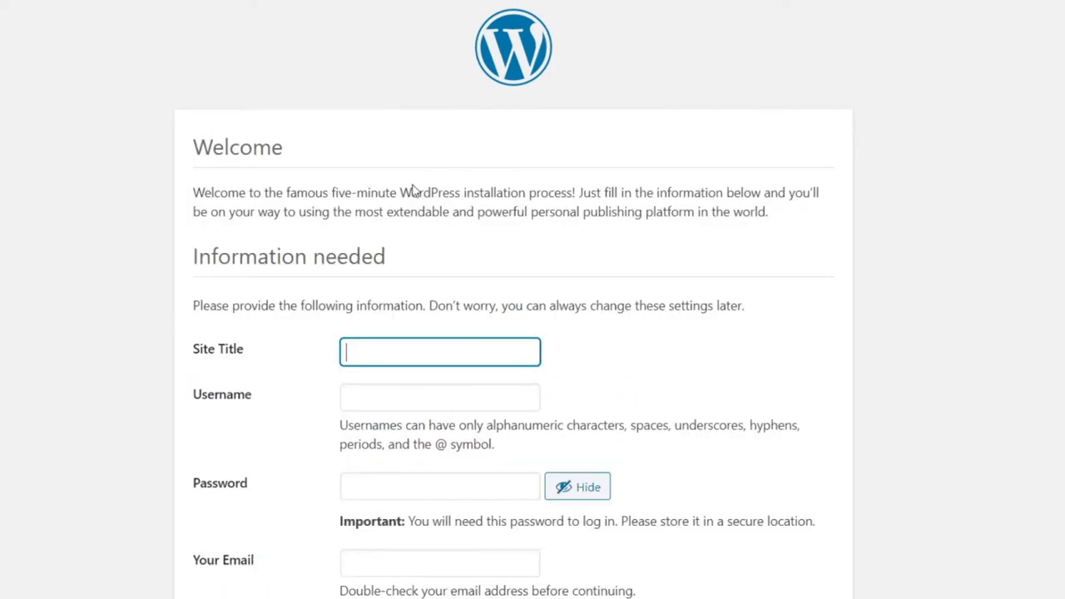
scroll(595, 295, "down", 1)
scroll(514, 300, "down", 1)
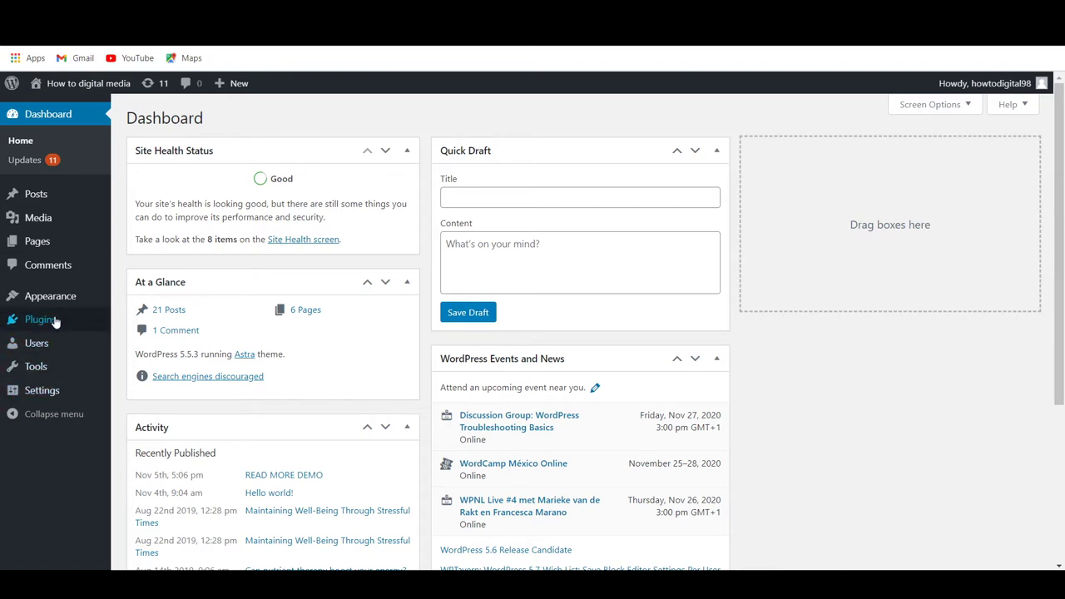
Search the plugin directory for 'astra' and install the Starter Templates plugin
left_click(26, 330)
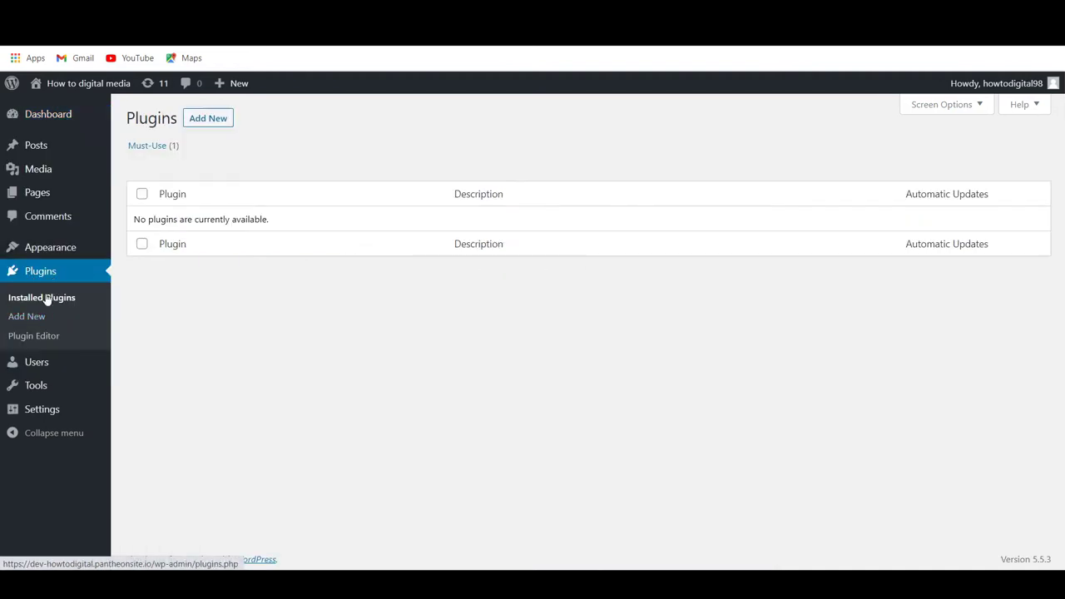
left_click(15, 322)
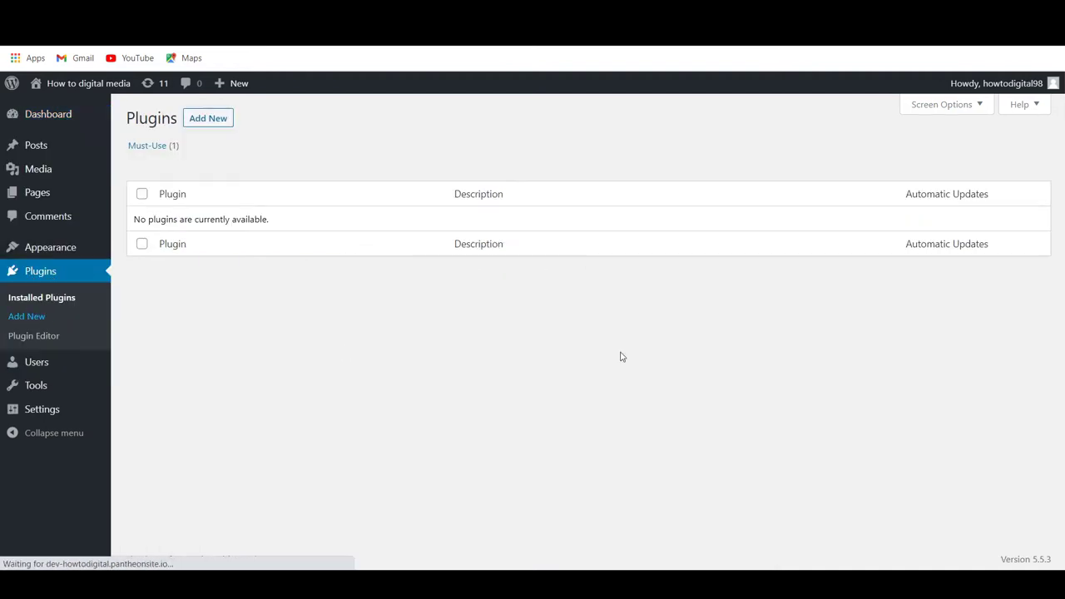
left_click(920, 160)
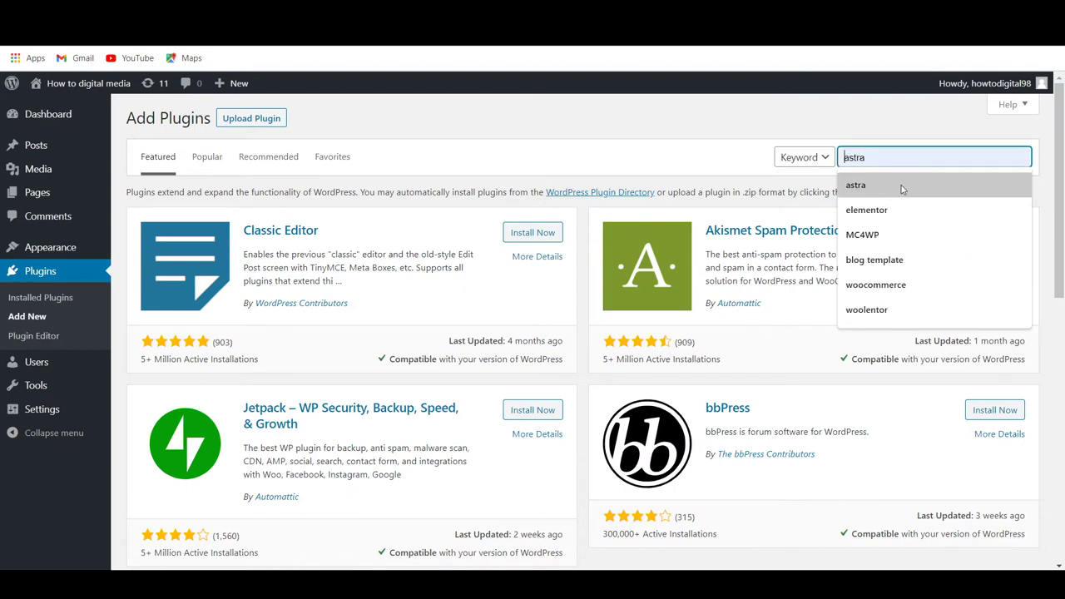
left_click(857, 185)
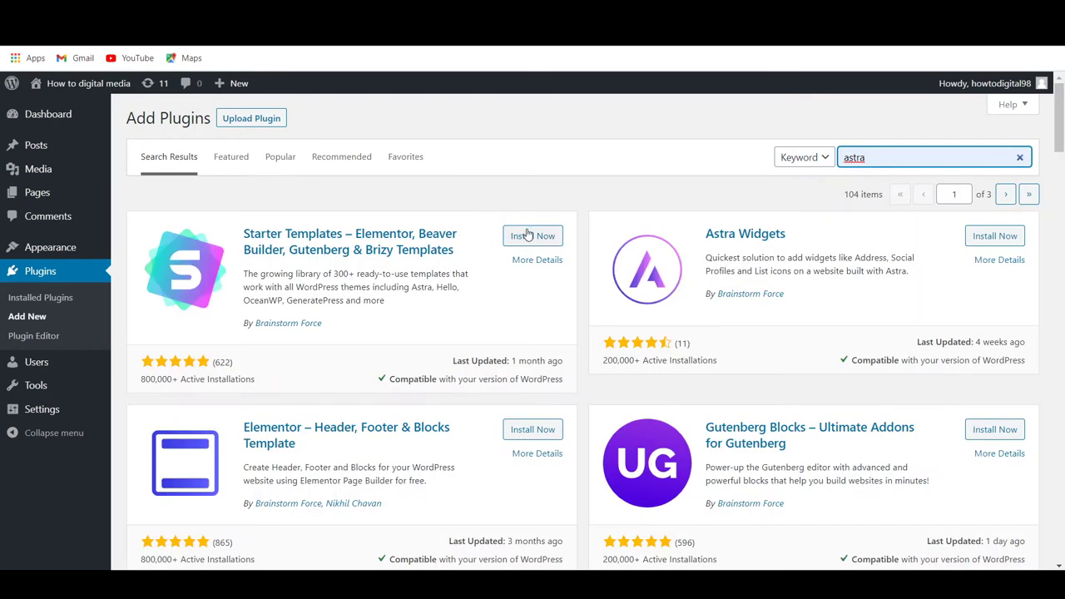
left_click(527, 235)
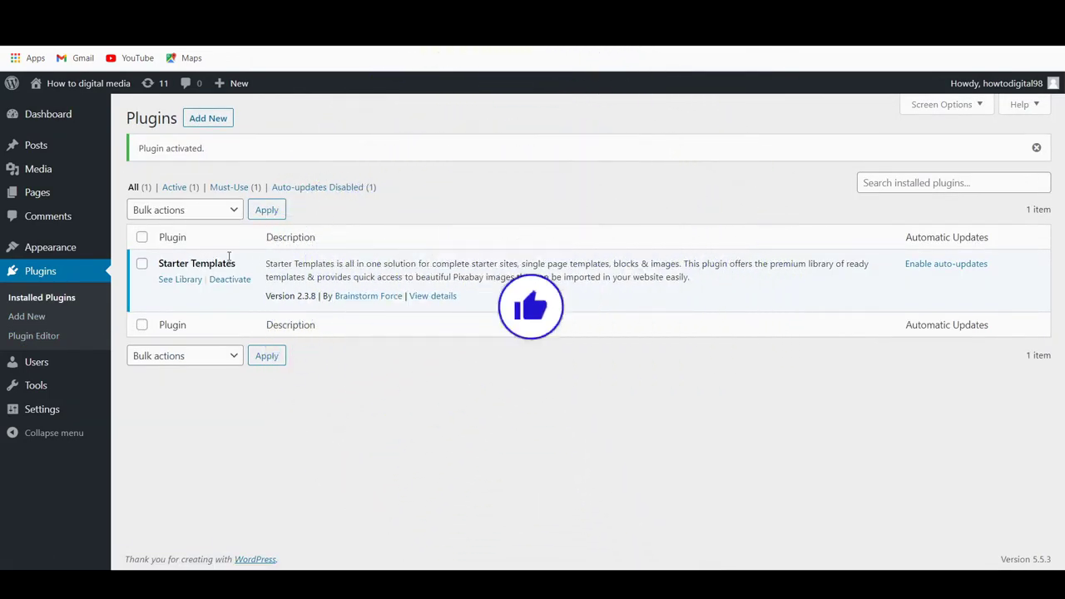
Open the Starter Templates library and filter it to Free templates in the Blog category
left_click(171, 281)
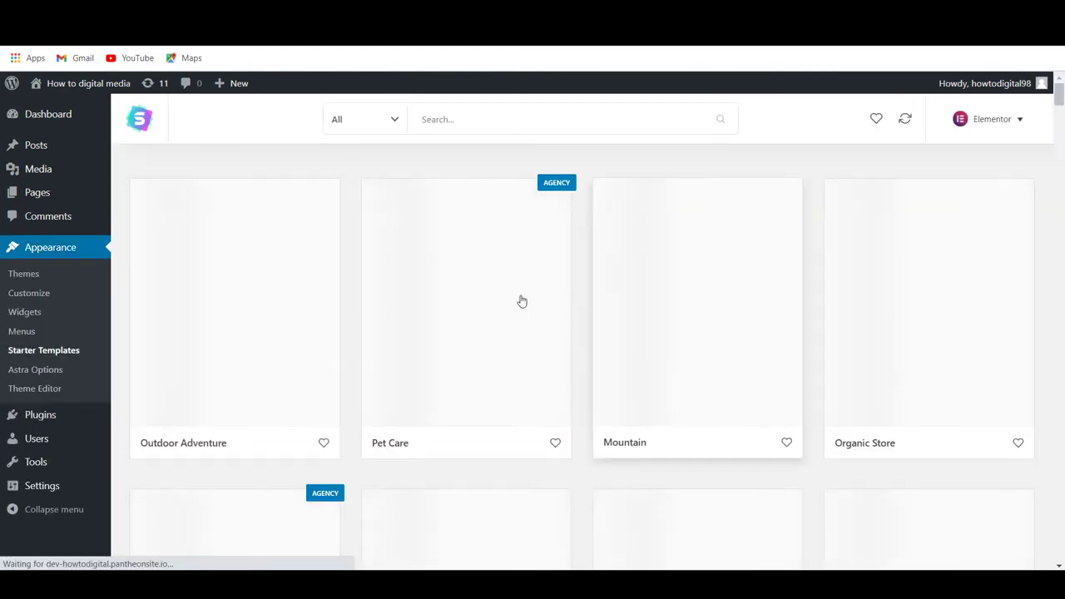
scroll(557, 295, "down", 20)
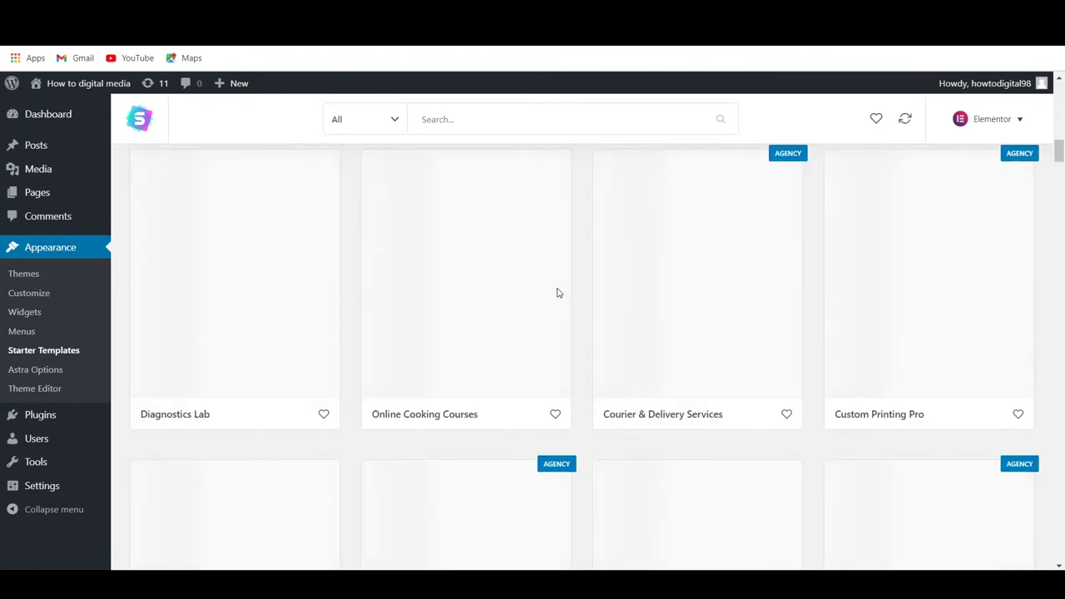
scroll(554, 290, "up", 15)
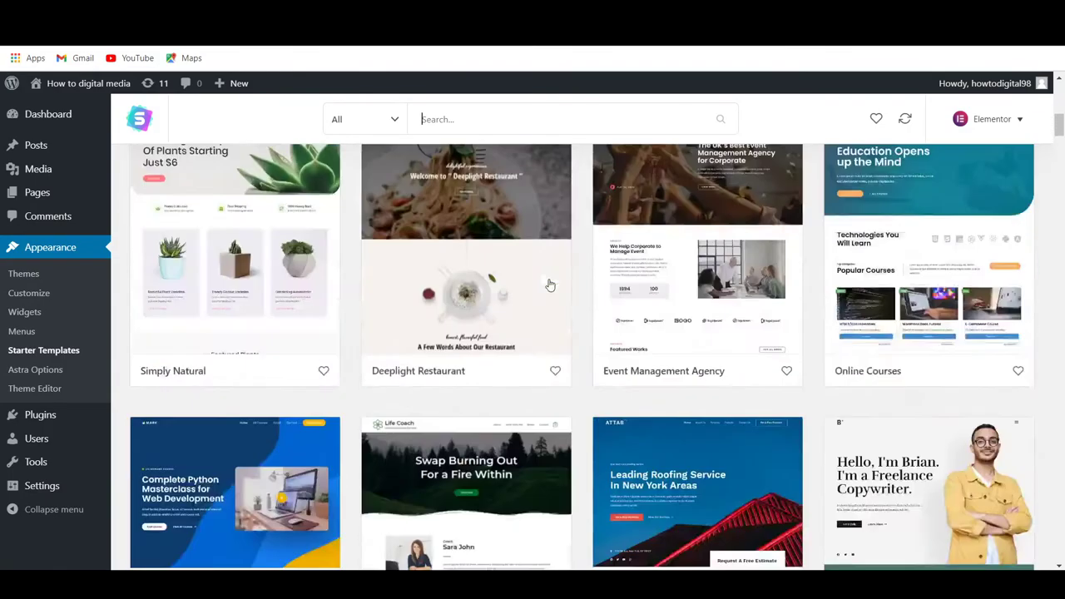
scroll(550, 284, "up", 2)
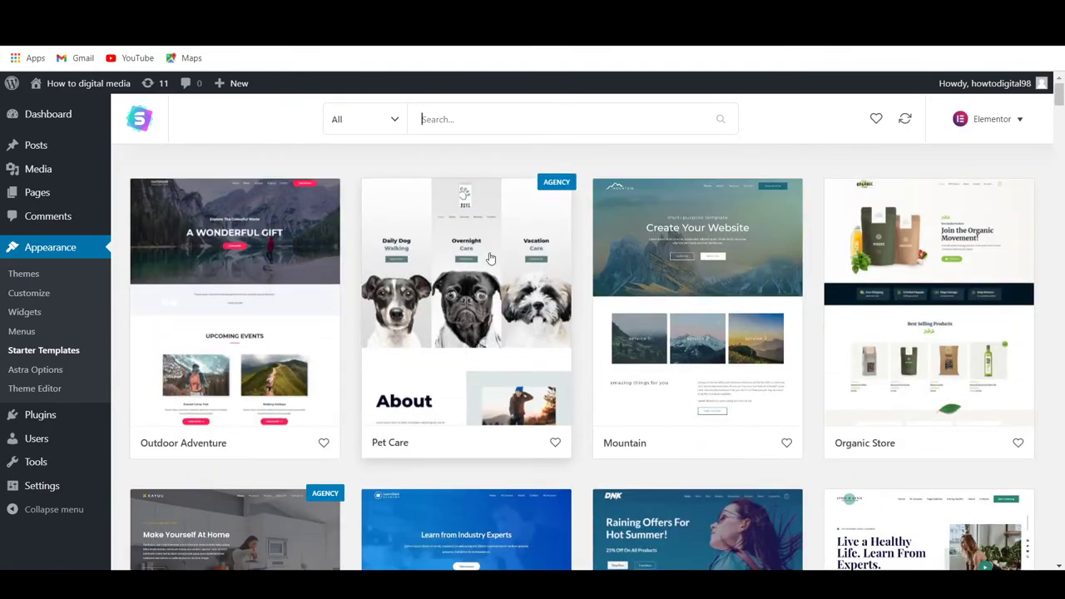
left_click(376, 130)
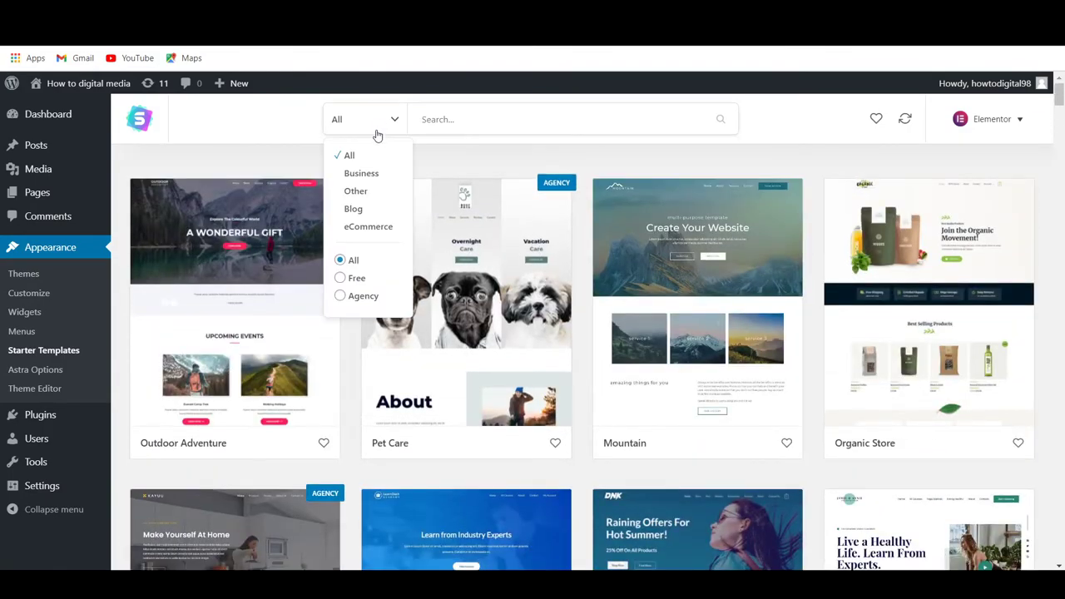
left_click(343, 279)
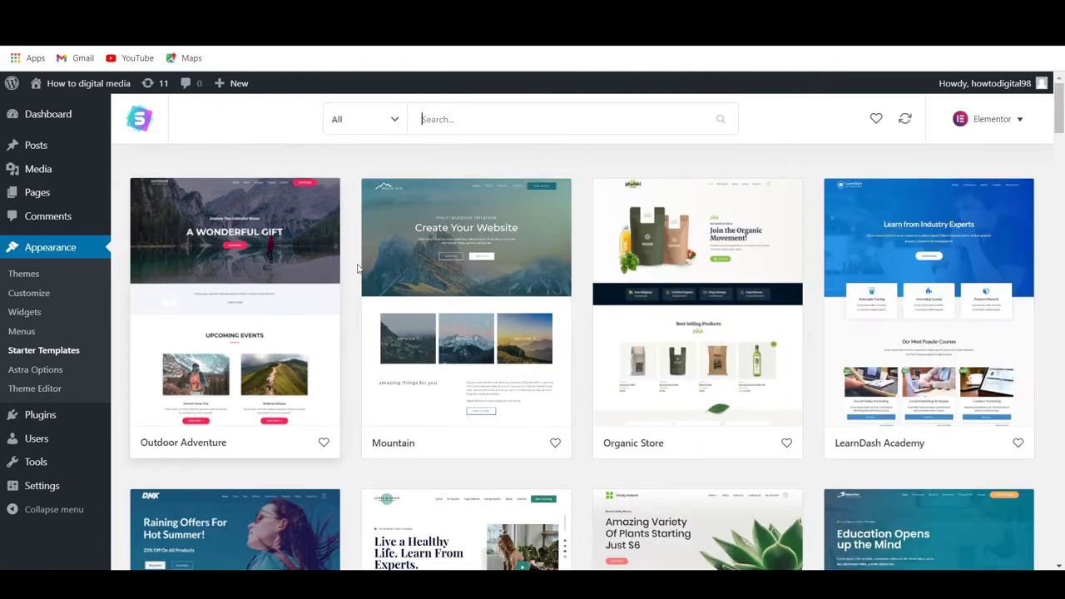
left_click(391, 119)
left_click(350, 210)
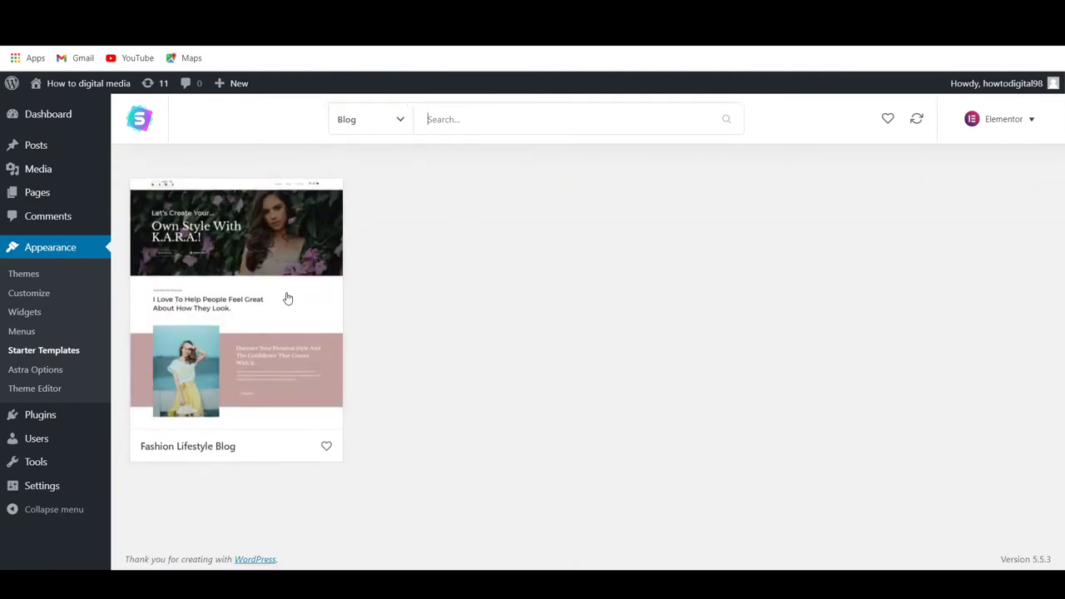
left_click(1000, 121)
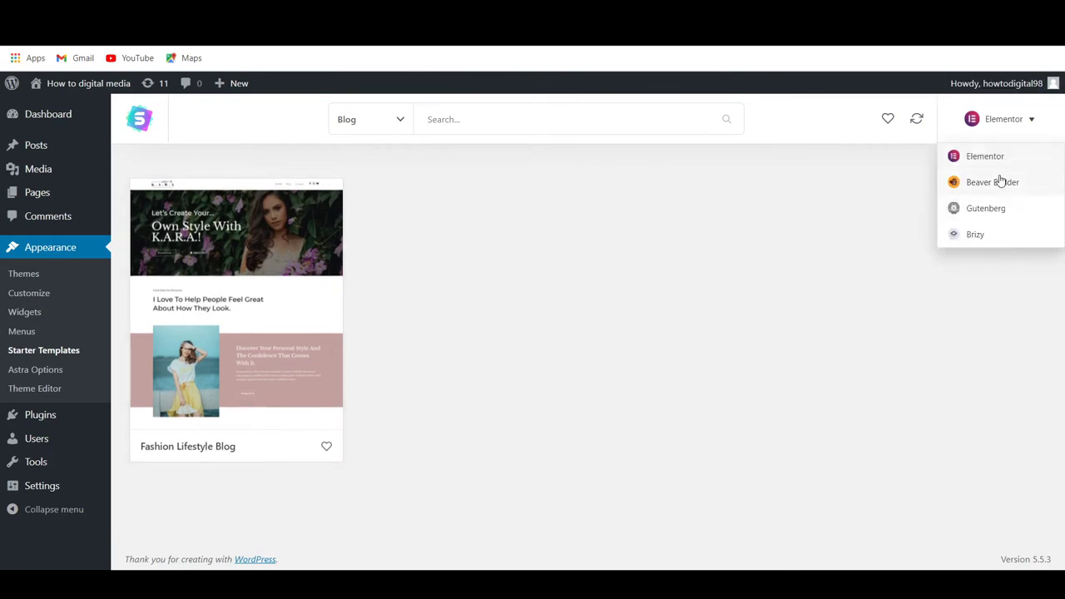
Switch the templates to the Gutenberg builder and filter them to the Blog category
left_click(983, 210)
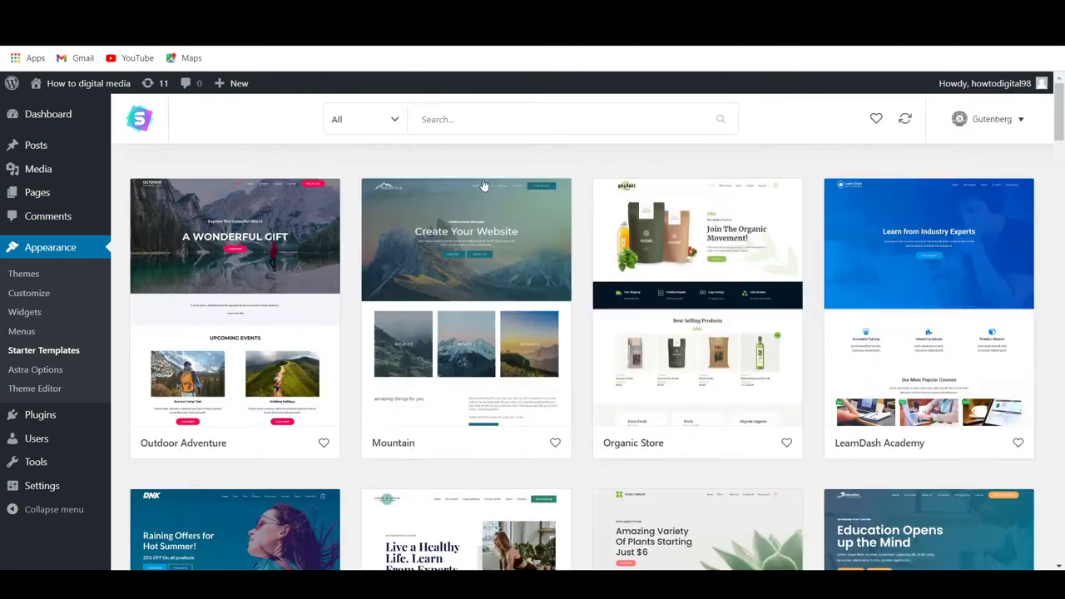
left_click(395, 121)
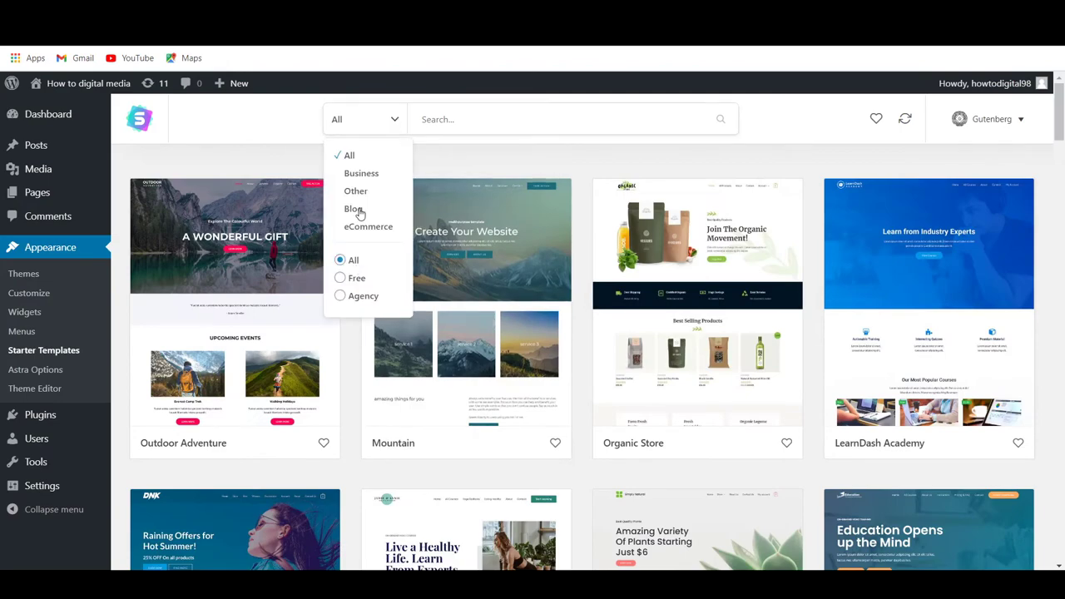
left_click(353, 209)
scroll(774, 256, "down", 3)
scroll(775, 256, "up", 3)
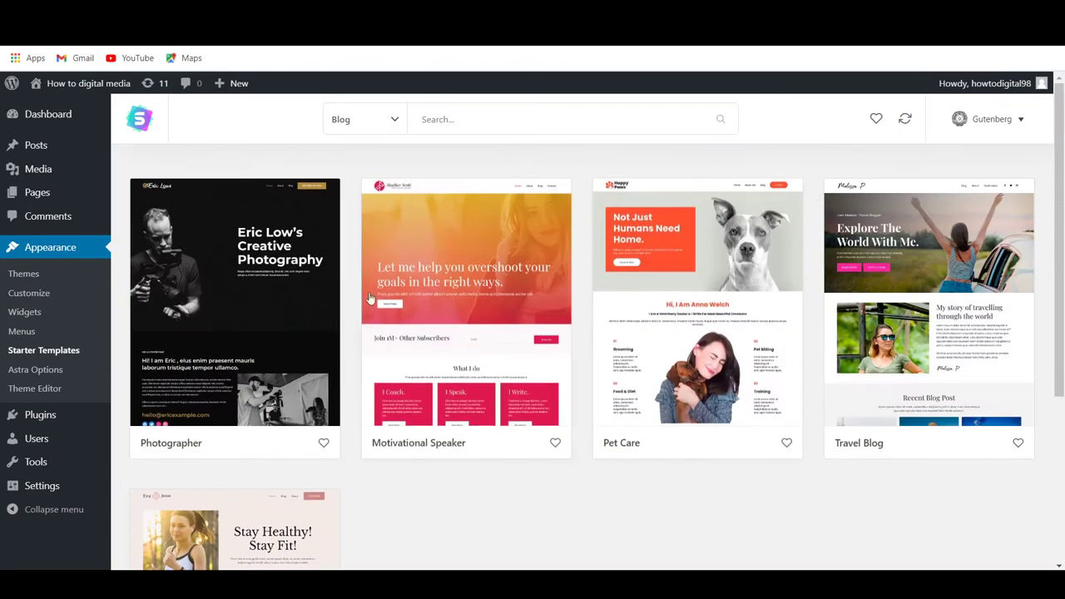
scroll(761, 297, "down", 3)
scroll(377, 398, "up", 3)
scroll(381, 374, "down", 3)
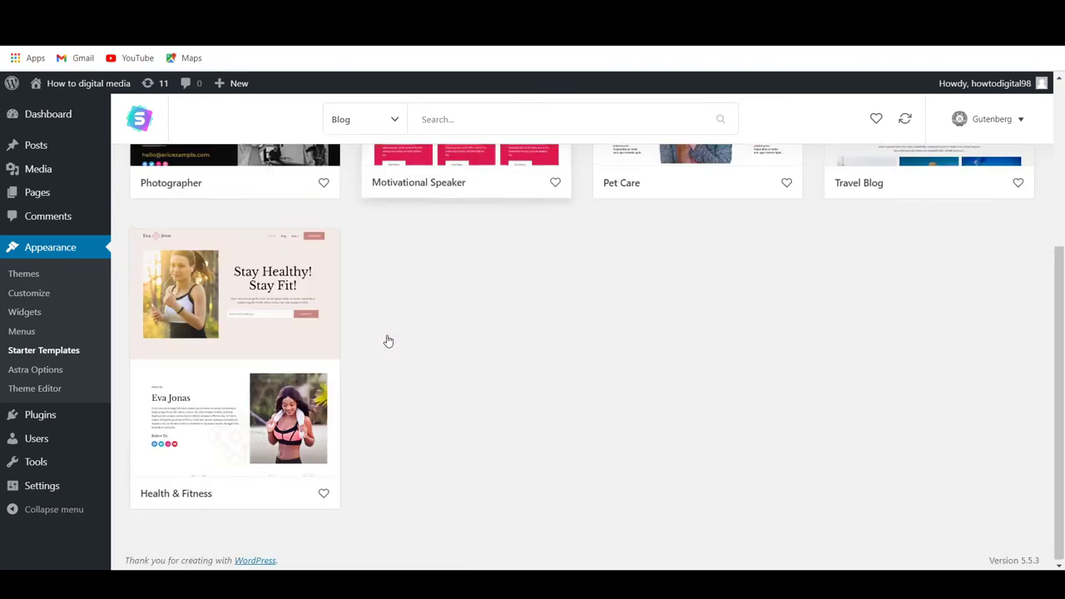
scroll(744, 388, "up", 3)
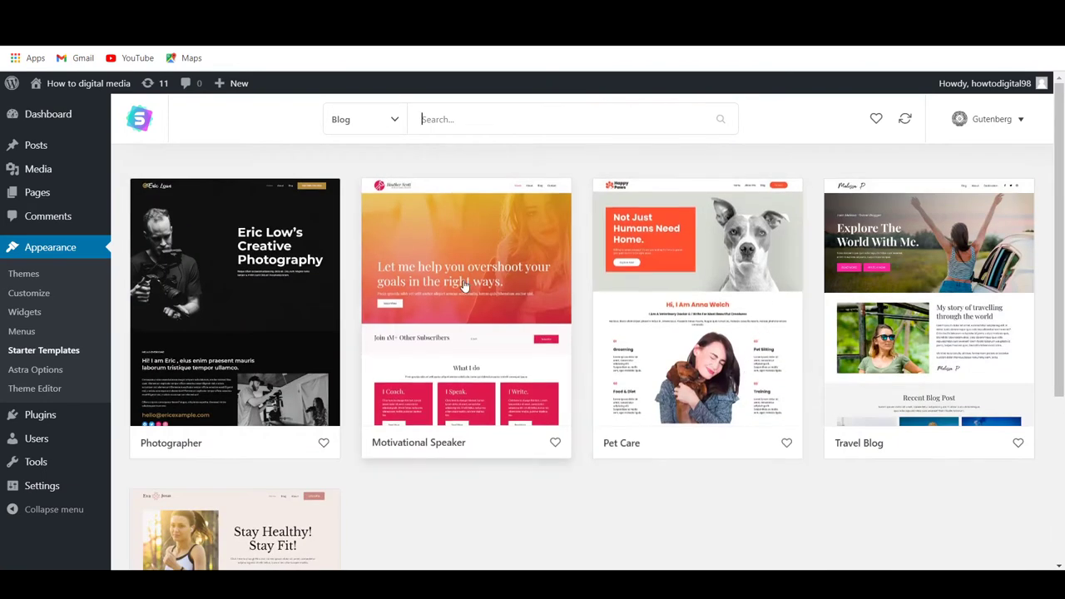
Browse all categories, return to Blog, and open the Travel Blog template's details
left_click(383, 134)
left_click(353, 158)
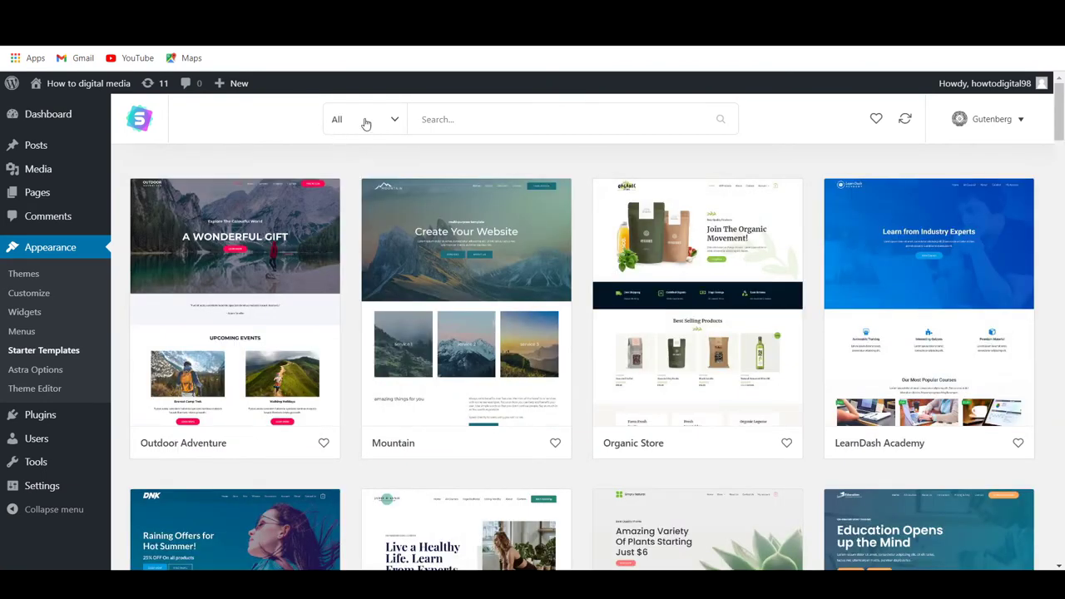
scroll(616, 296, "down", 5)
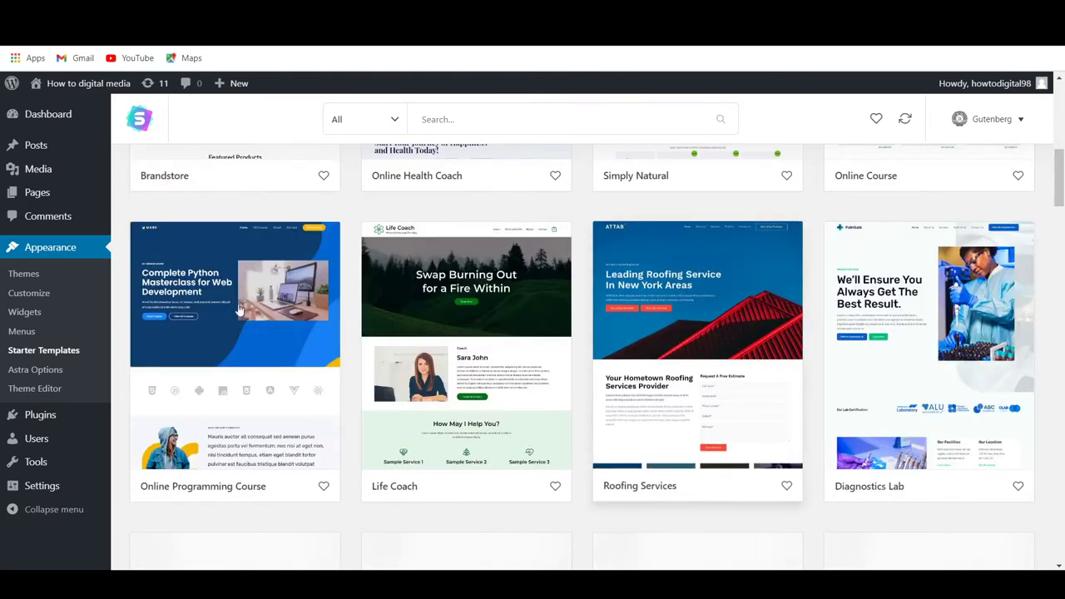
scroll(633, 350, "down", 15)
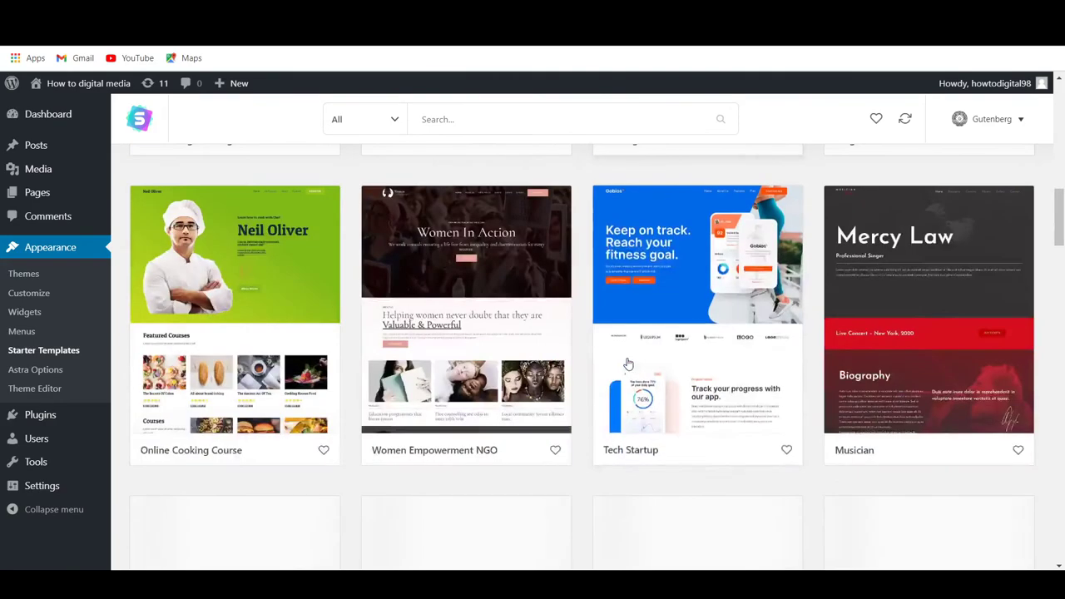
scroll(663, 339, "up", 20)
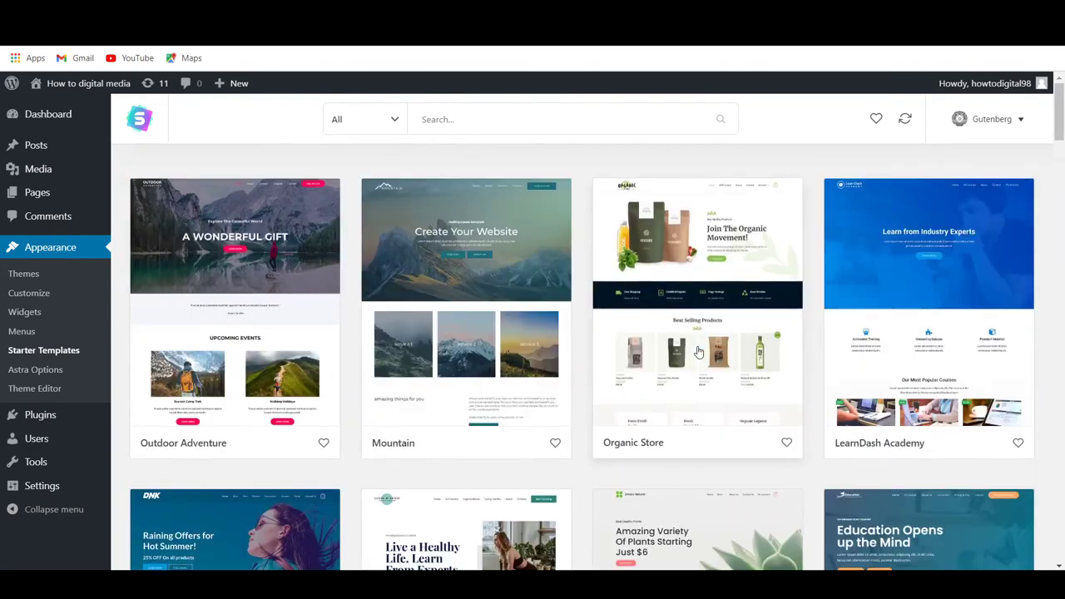
scroll(697, 352, "down", 8)
scroll(685, 332, "up", 8)
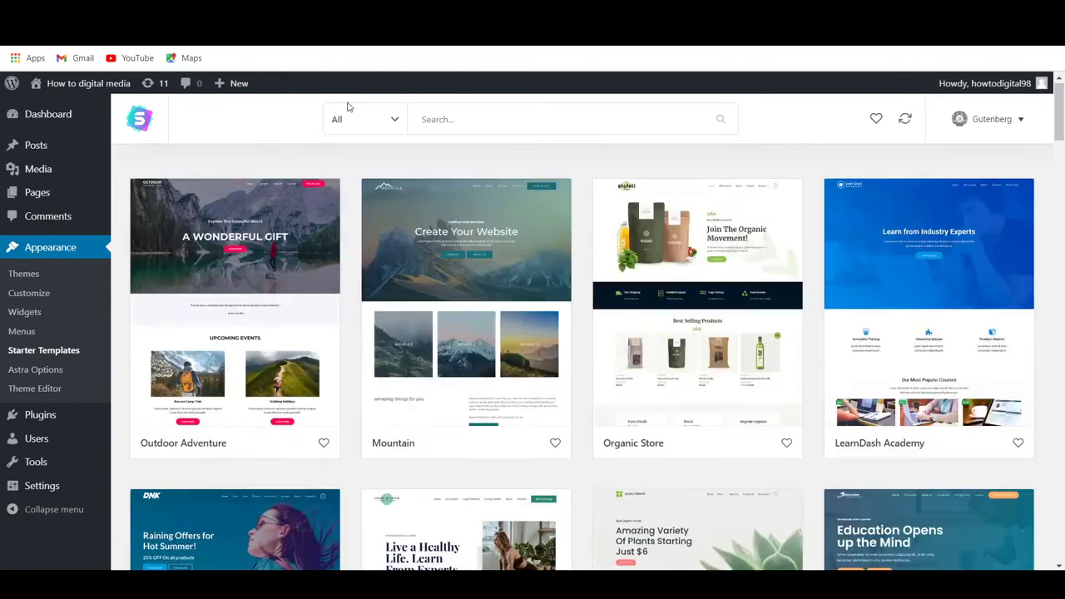
left_click(366, 121)
left_click(353, 209)
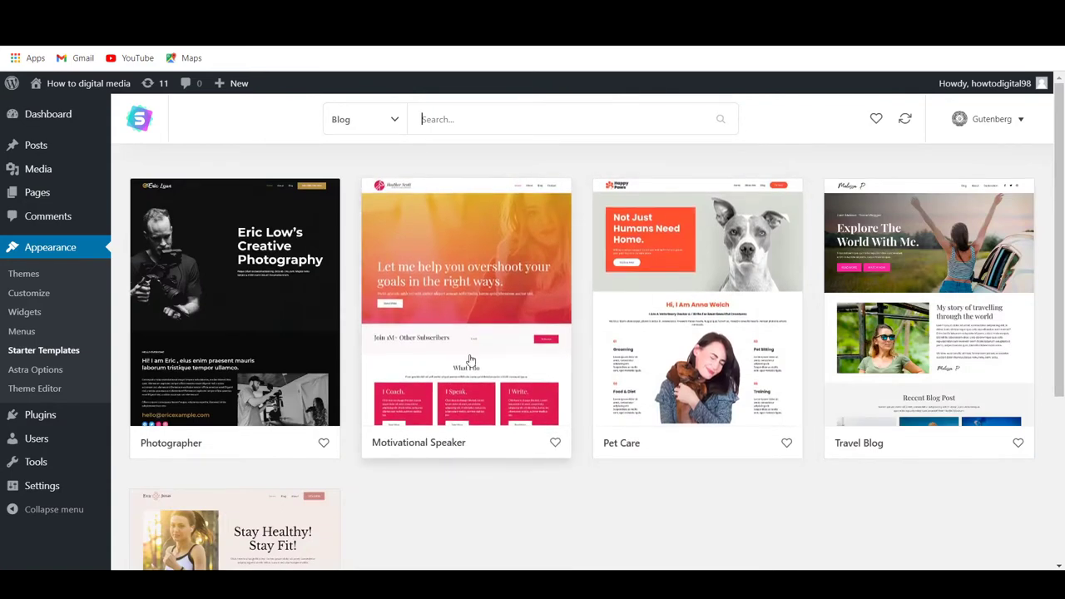
left_click(845, 313)
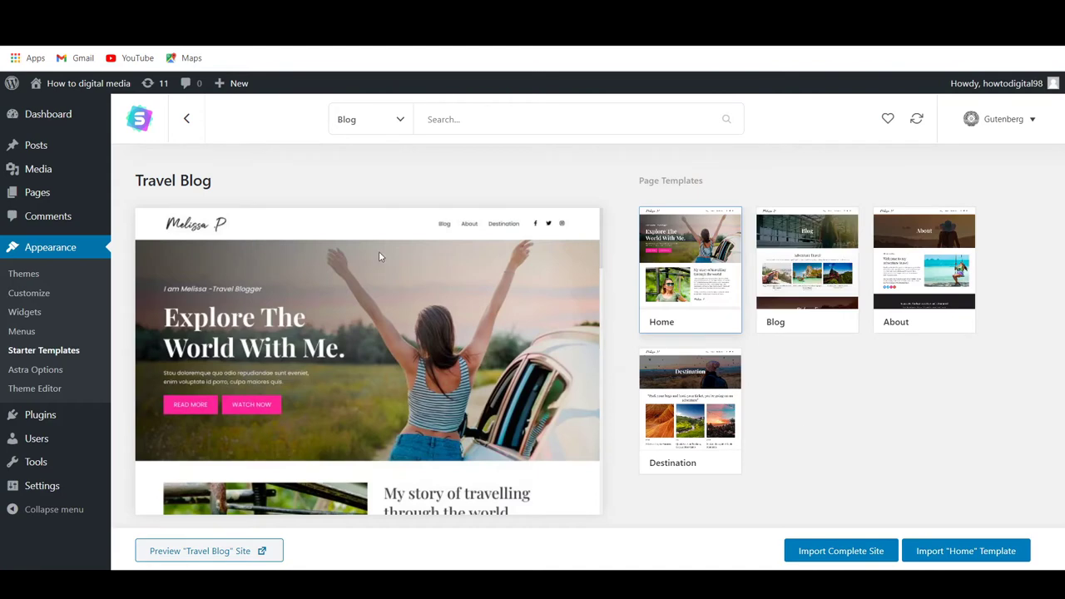
scroll(444, 347, "down", 5)
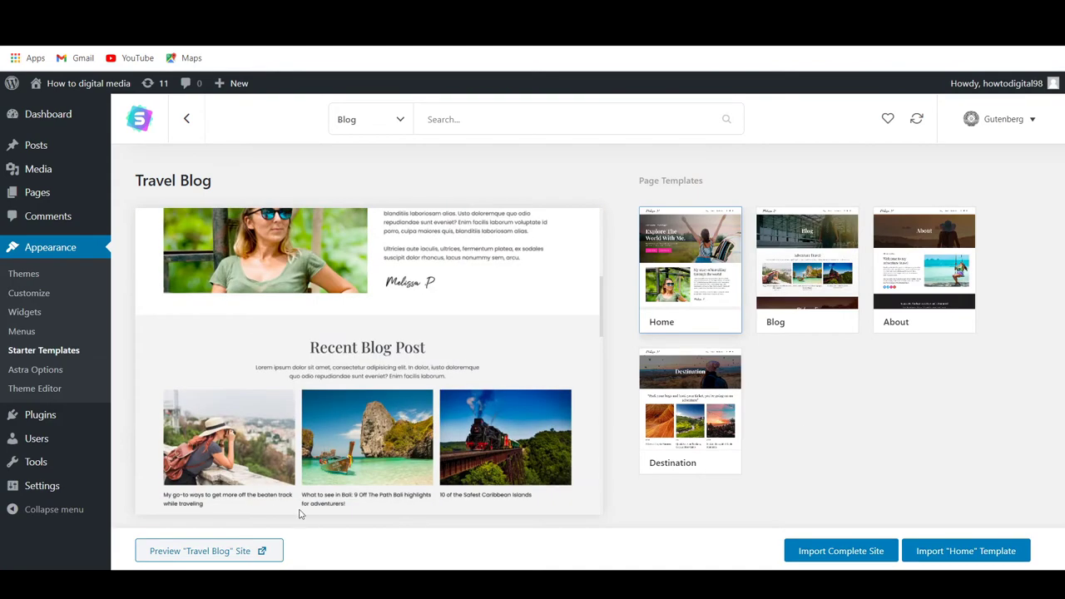
Preview the live Travel Blog demo site and look through its pages
left_click(214, 551)
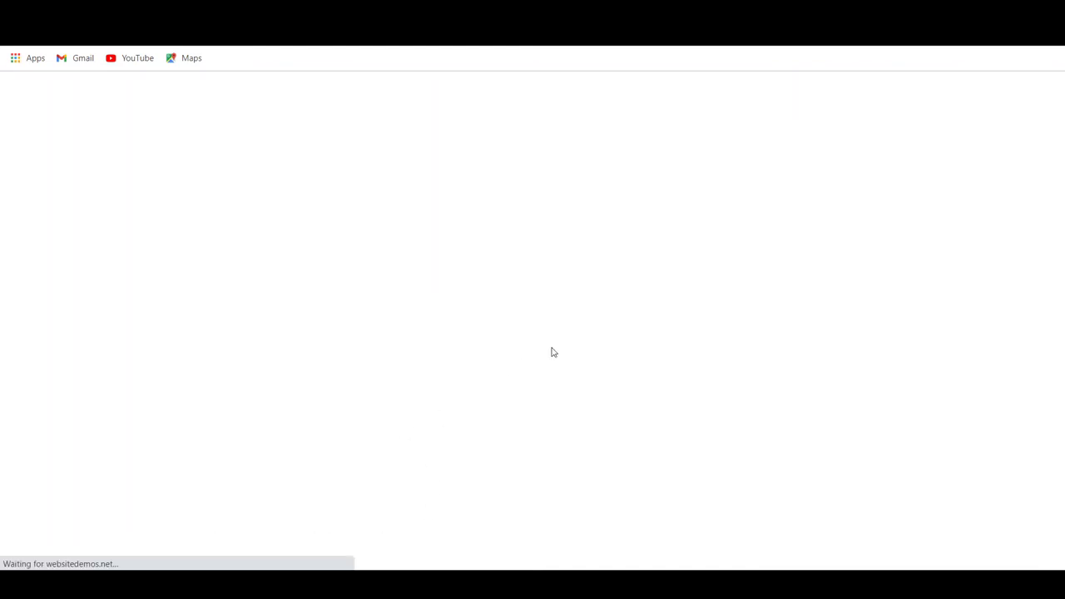
scroll(552, 352, "down", 5)
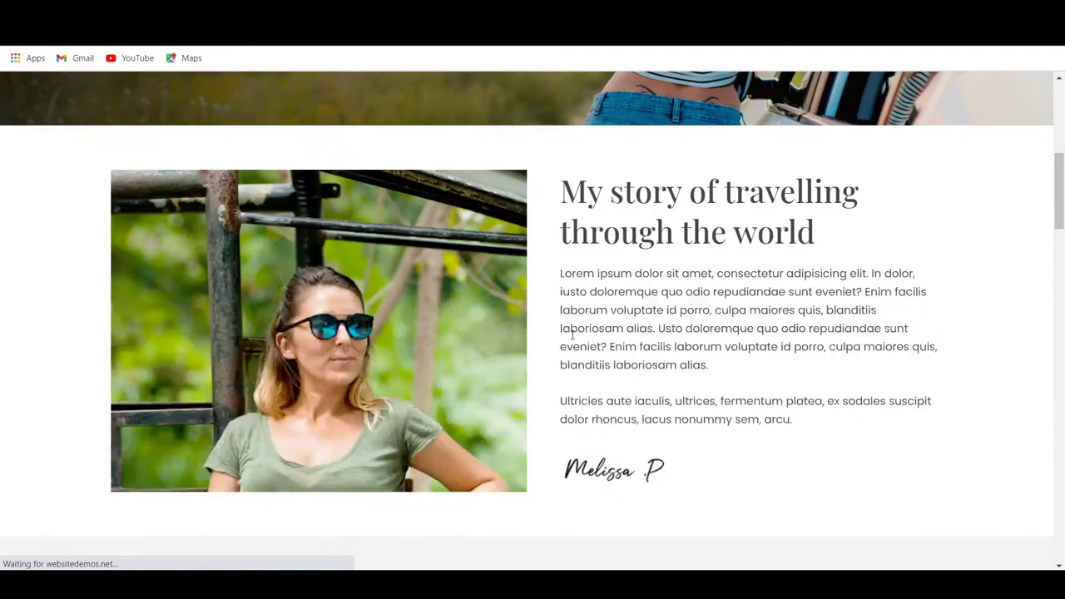
scroll(575, 331, "down", 15)
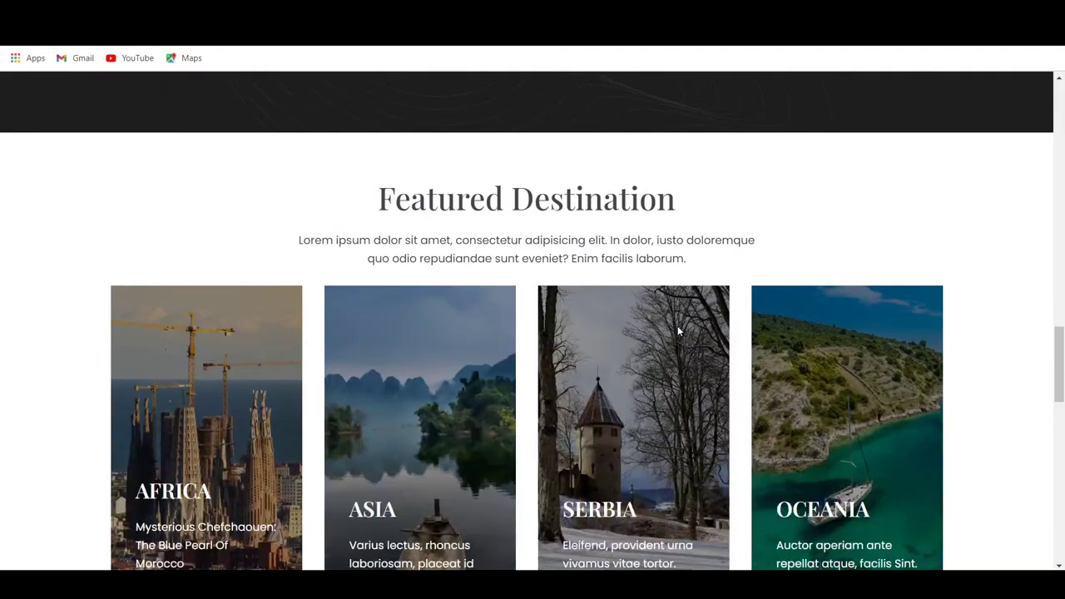
scroll(672, 323, "down", 5)
scroll(652, 258, "down", 3)
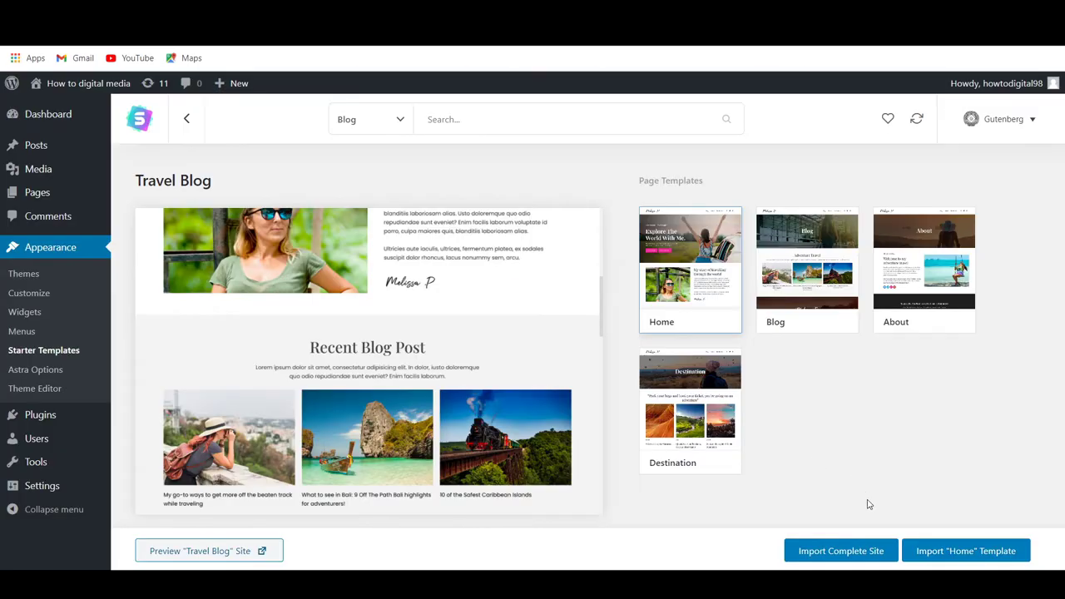
Import the complete Travel Blog site and dismiss the success message
left_click(836, 553)
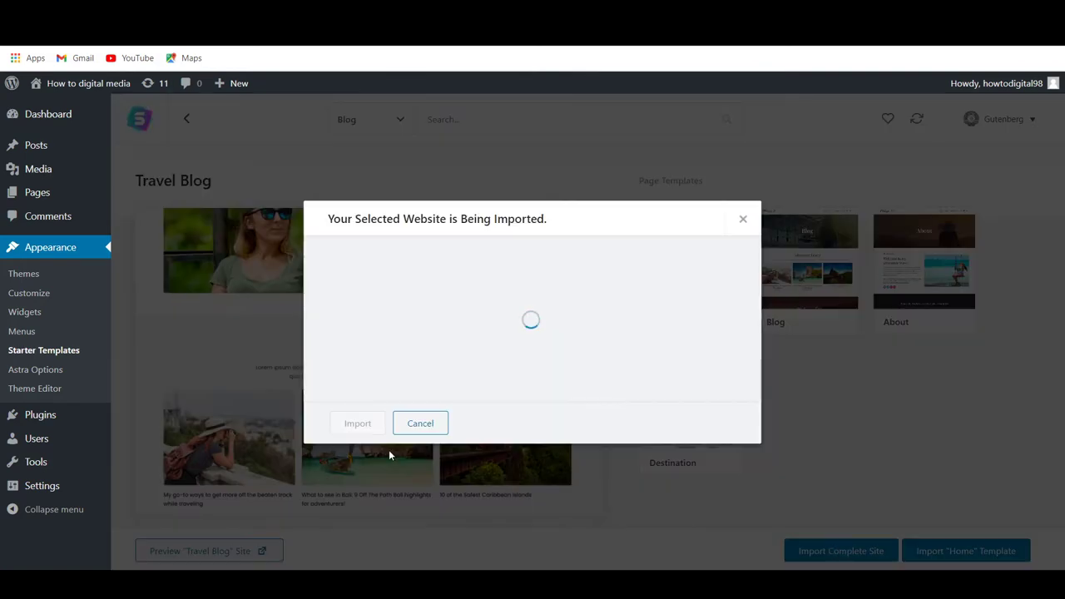
left_click(357, 423)
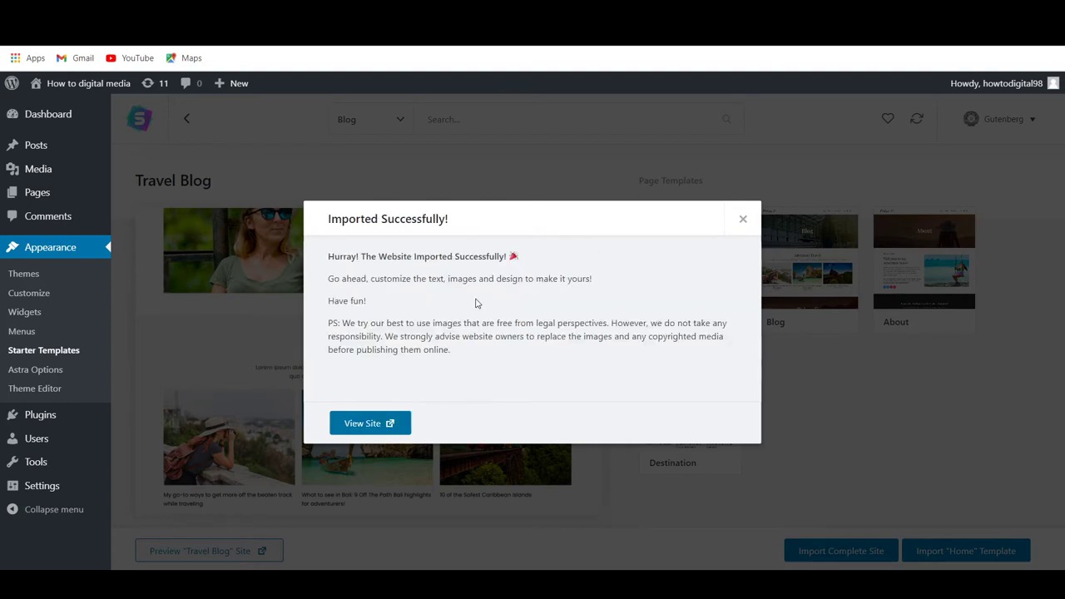
left_click(743, 221)
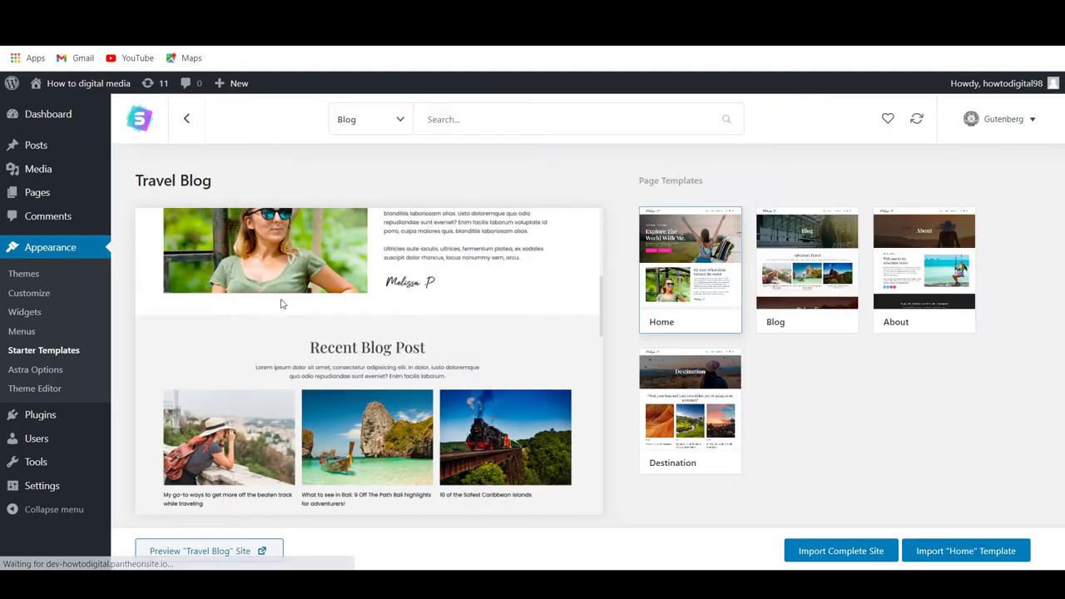
mouse_move(53, 419)
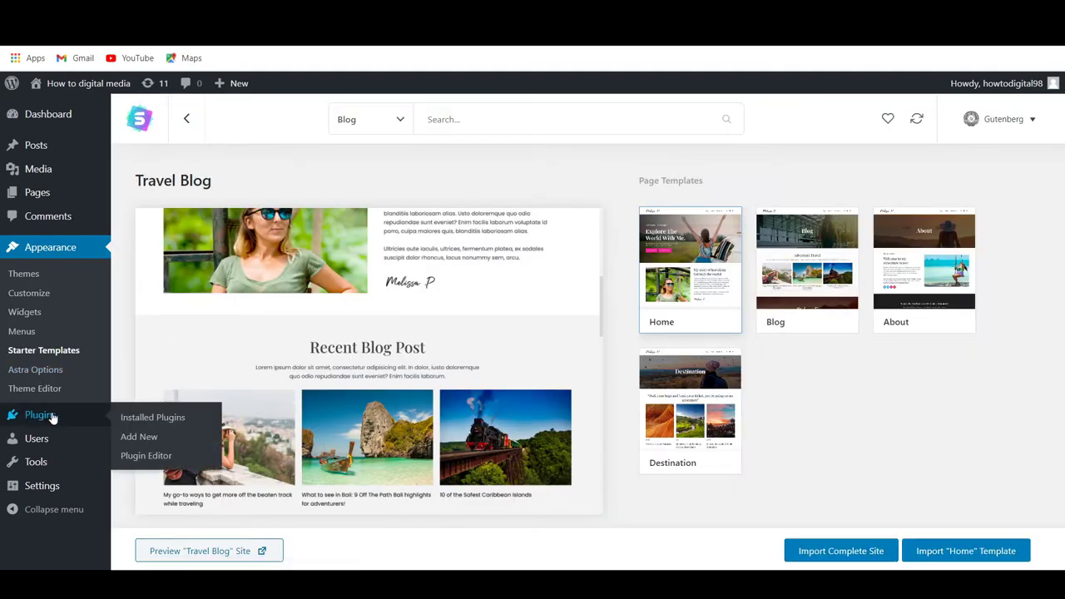
Search plugins for 'elementor', then install and activate Elementor Website Builder
left_click(138, 436)
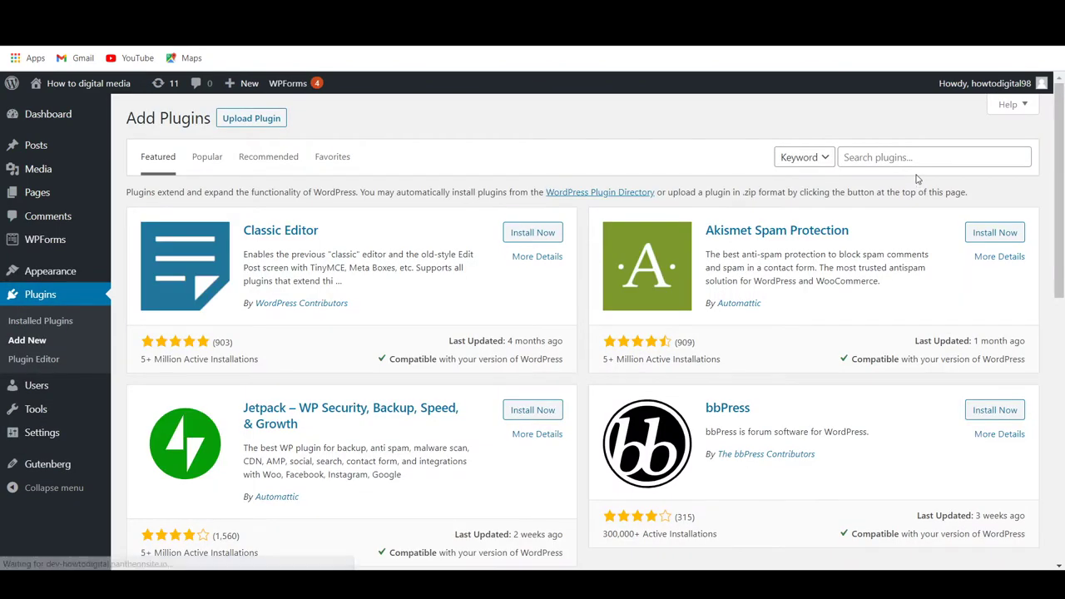
left_click(916, 157)
type("elem")
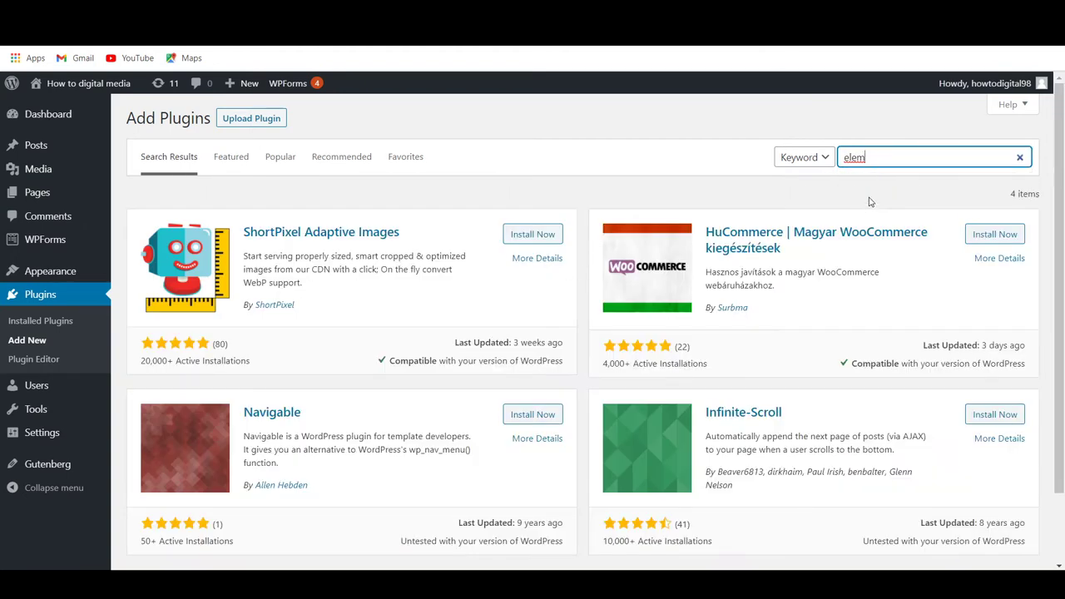
type("entor")
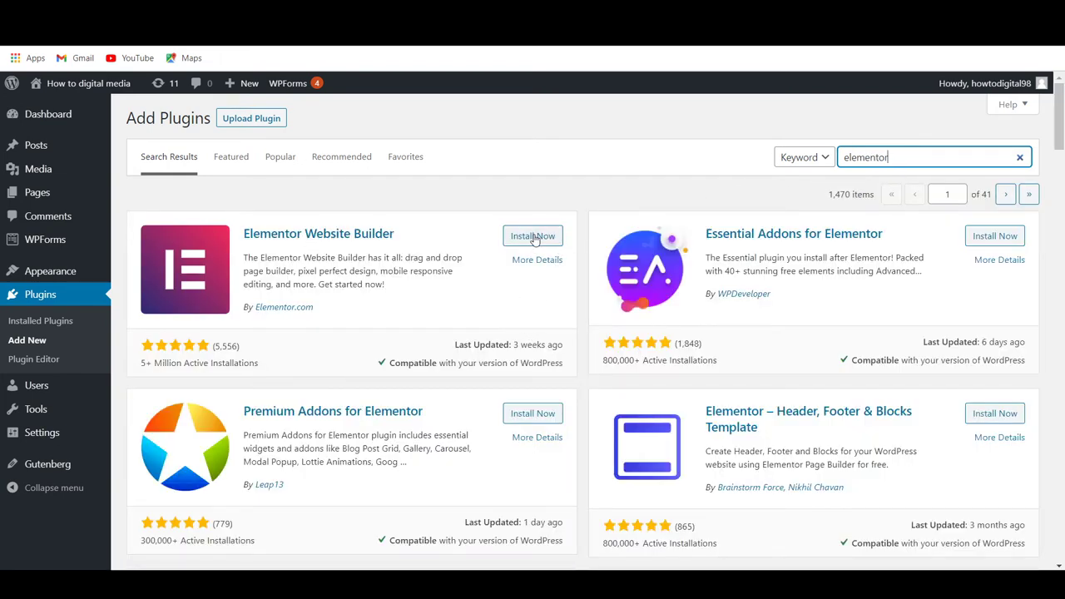
left_click(537, 238)
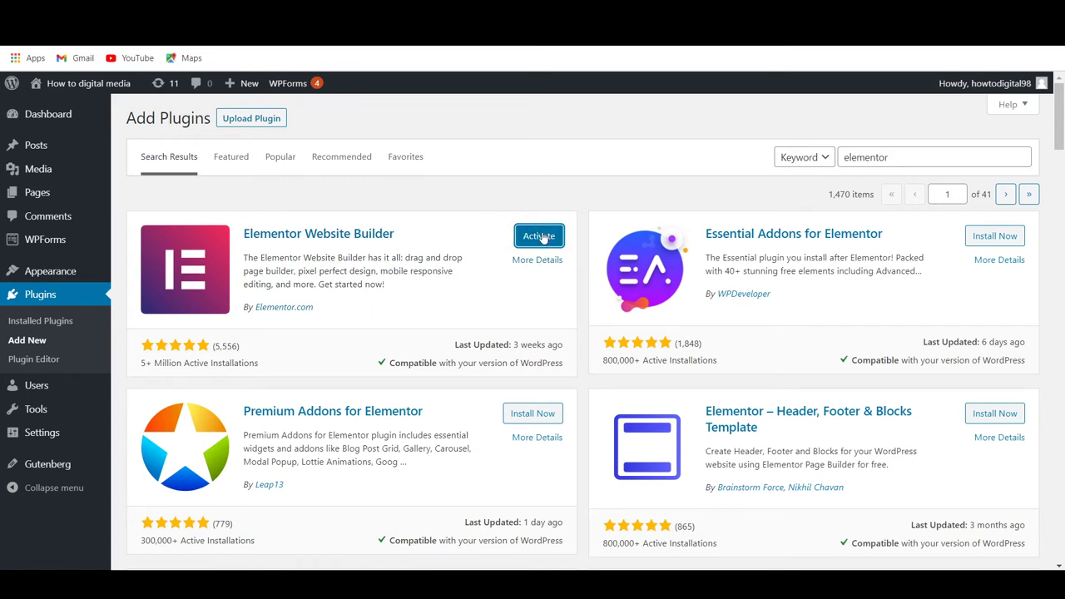
left_click(536, 238)
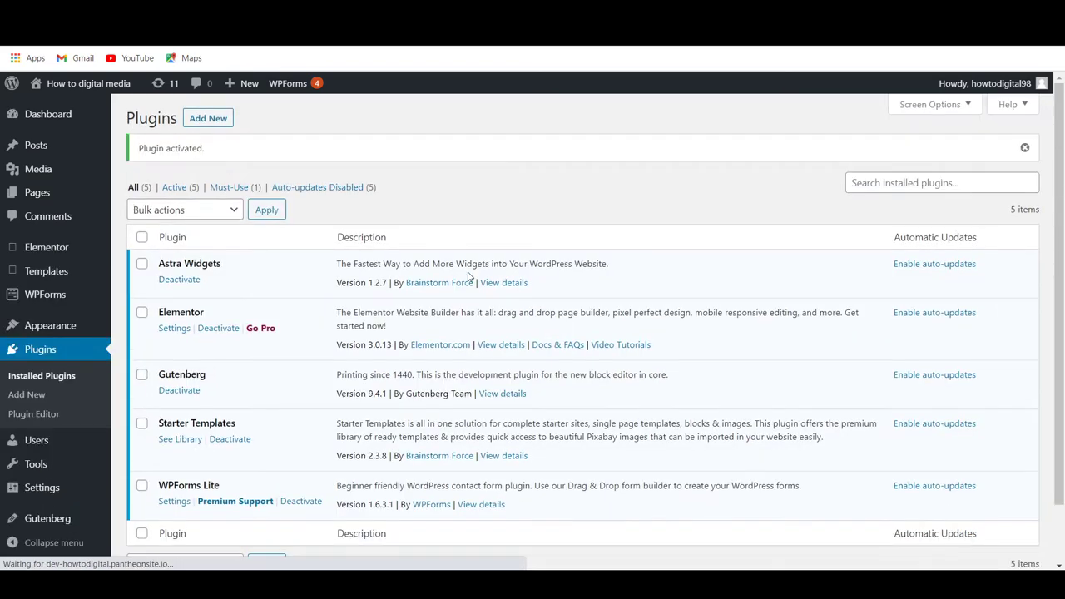
View the live Home page from the Pages list, then open Home in Elementor
left_click(65, 193)
scroll(362, 356, "down", 5)
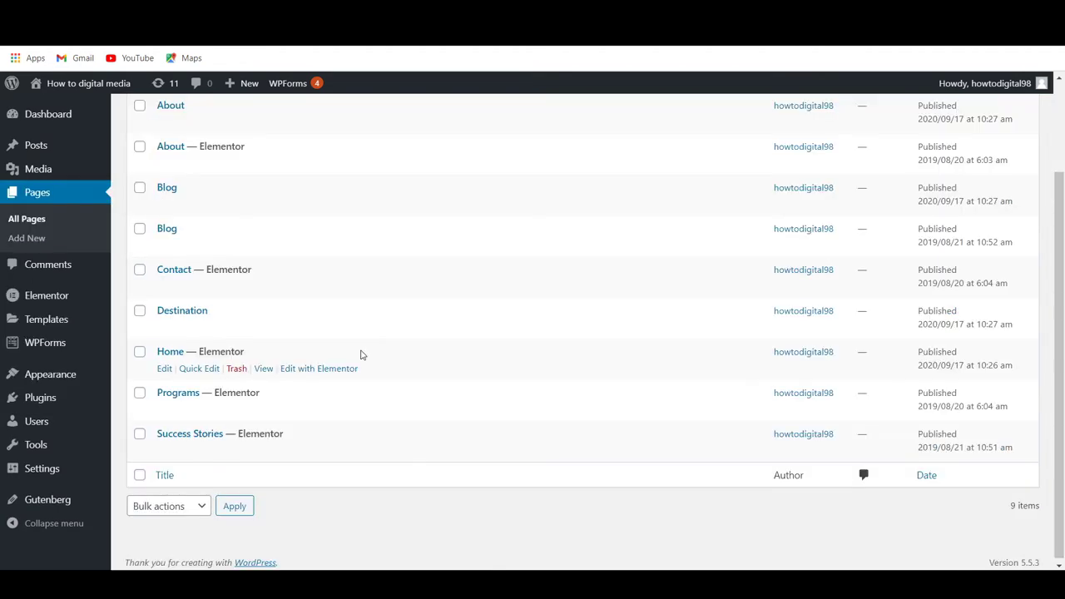
left_click(263, 368)
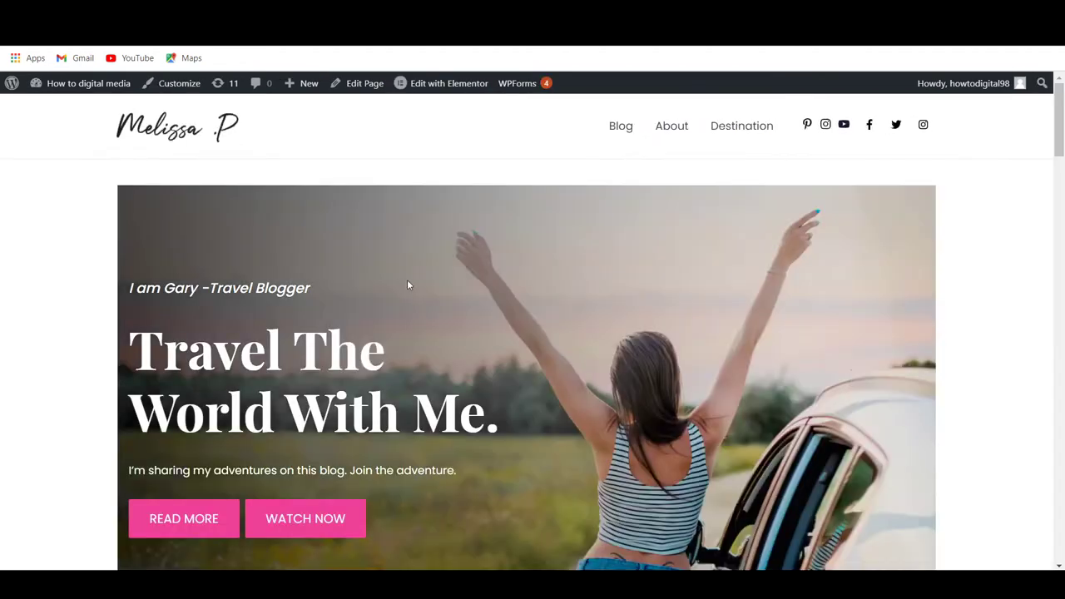
scroll(457, 311, "down", 4)
scroll(335, 200, "up", 4)
key("alt+Left")
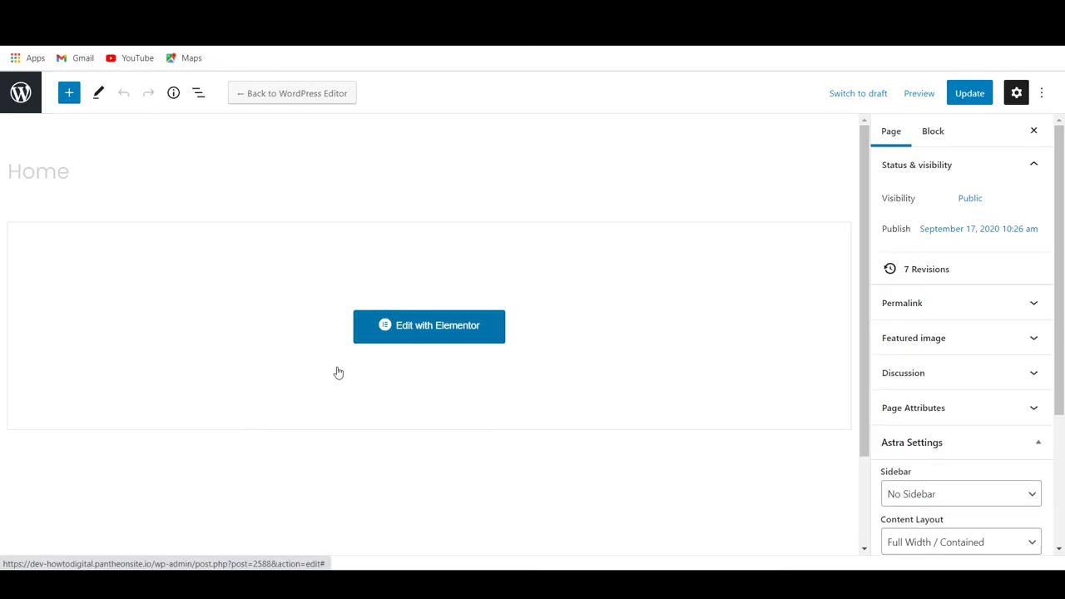
left_click(399, 342)
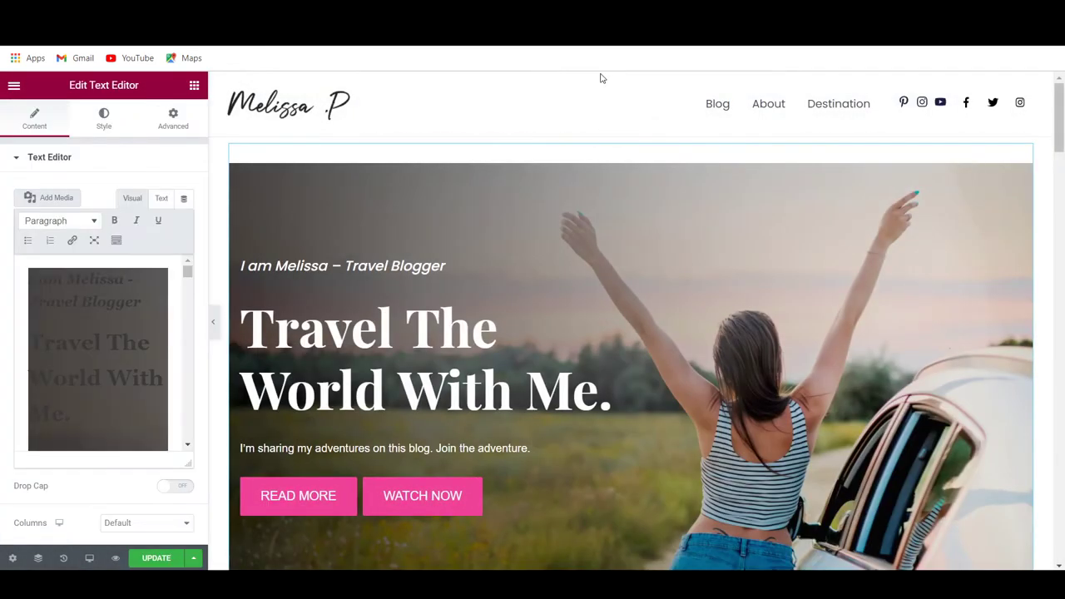
Select and delete the blogger's name in the hero tagline
scroll(714, 195, "down", 20)
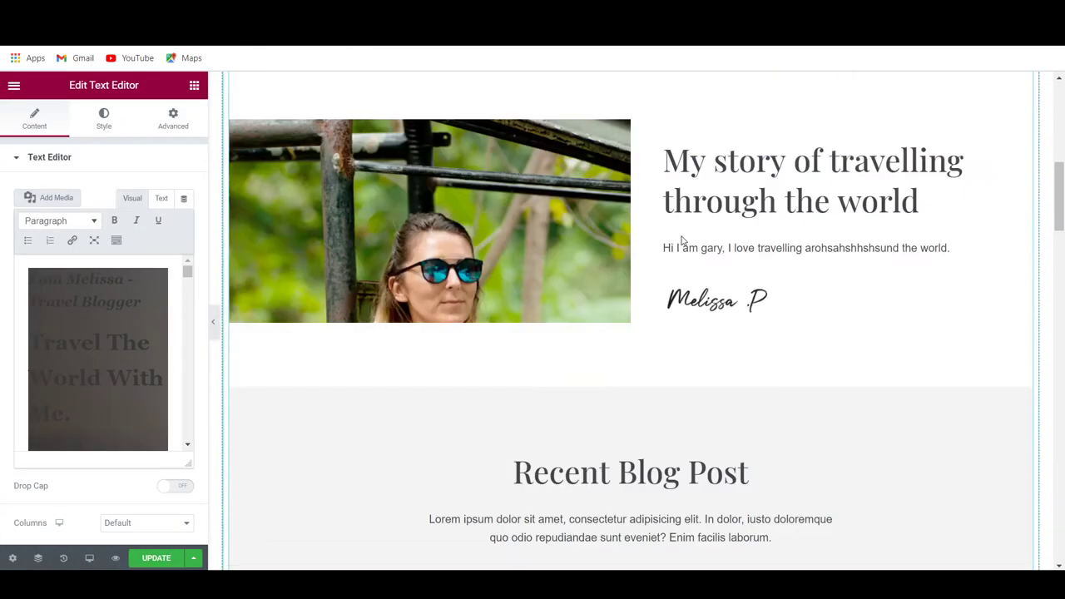
scroll(596, 244, "down", 5)
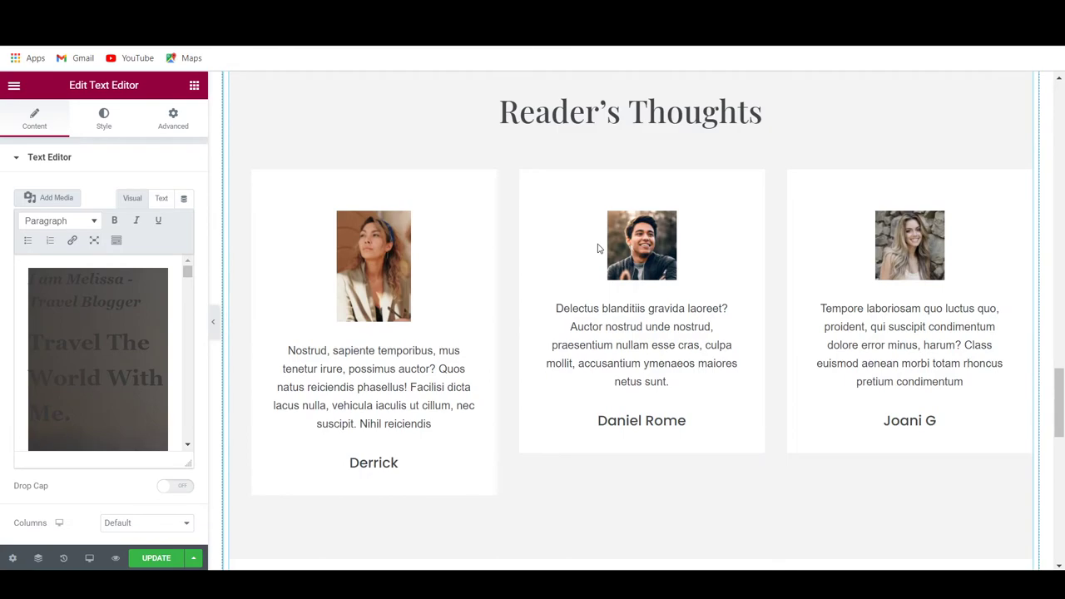
scroll(598, 248, "down", 5)
scroll(601, 263, "down", 3)
scroll(599, 261, "up", 20)
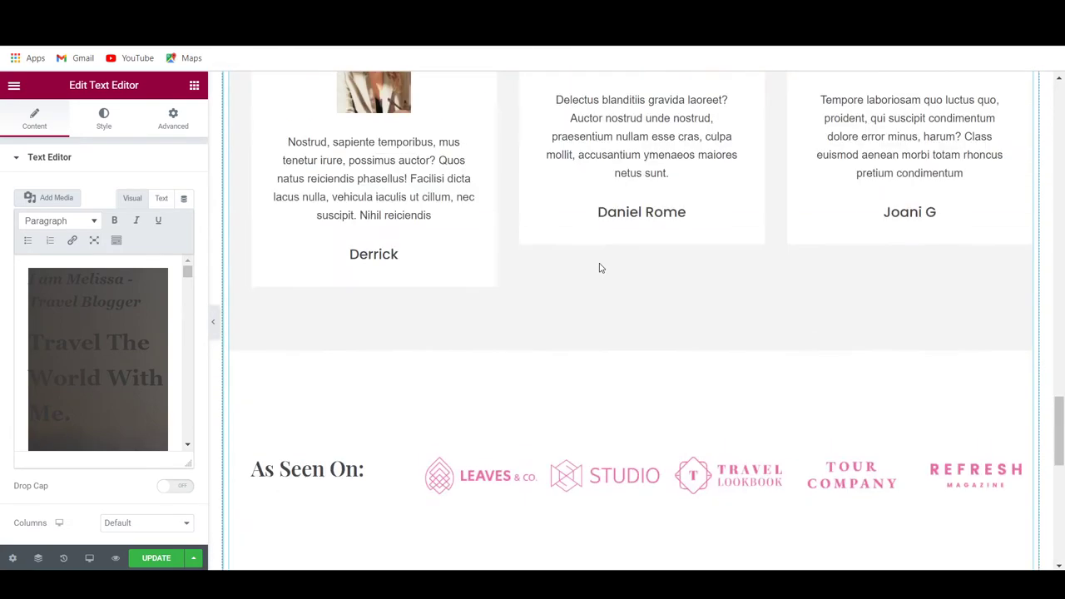
scroll(595, 273, "up", 15)
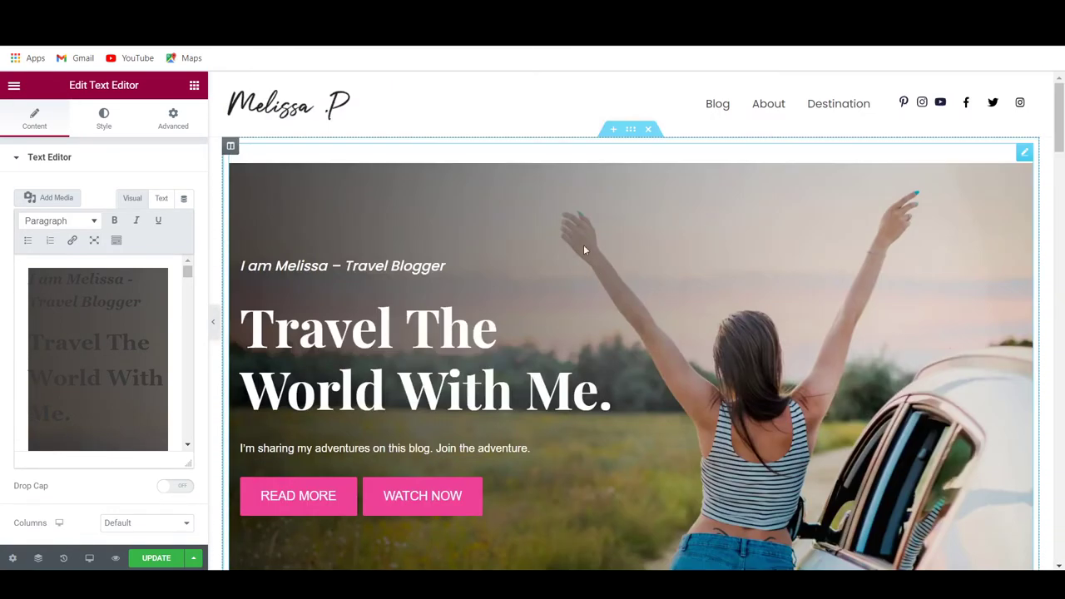
left_click(632, 134)
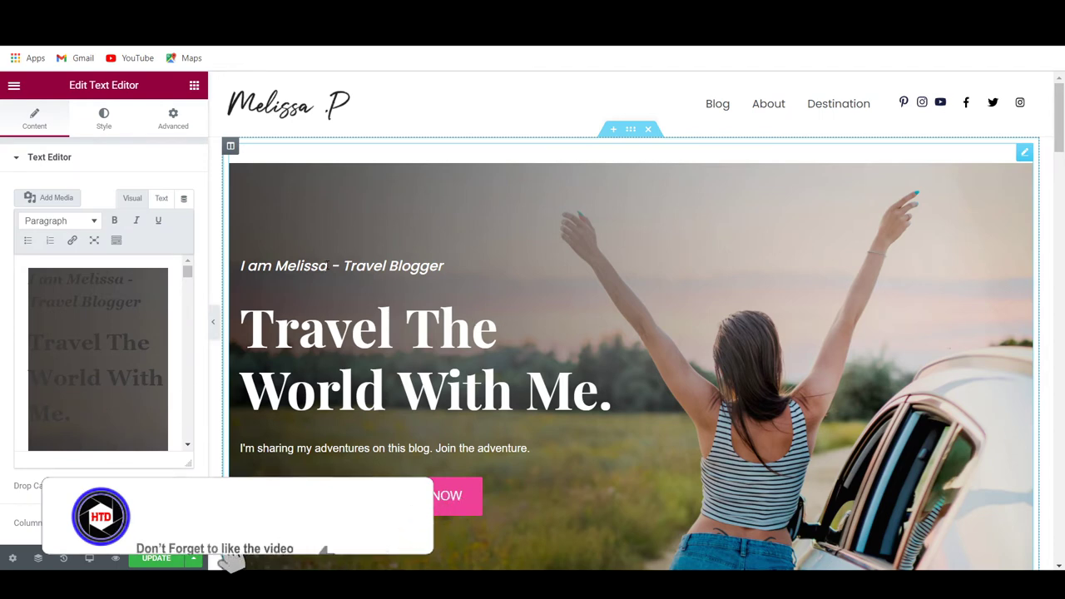
left_click_drag(328, 265, 275, 266)
key("BackSpace")
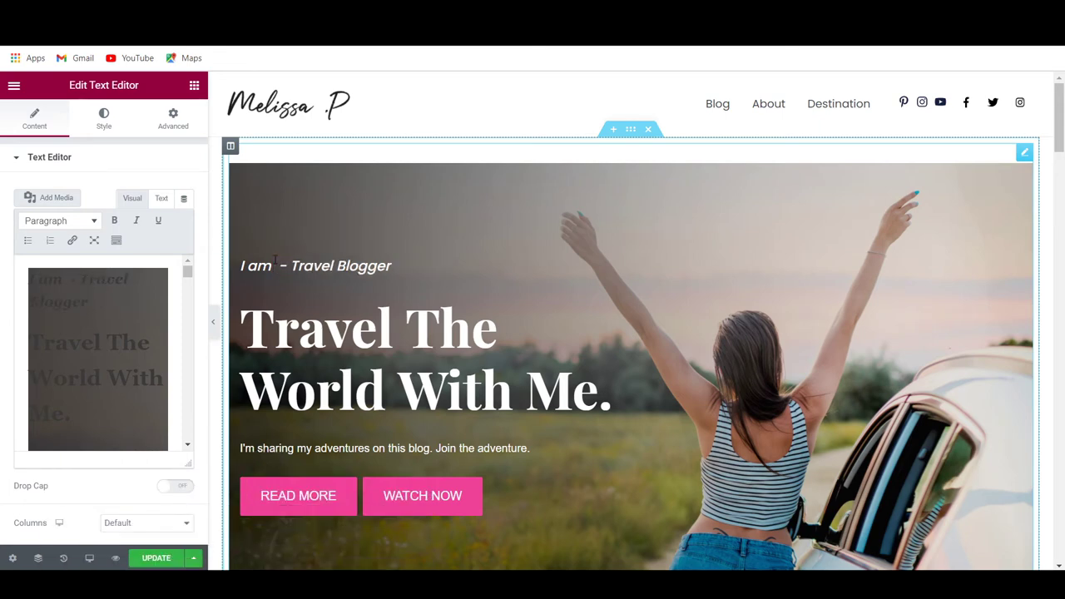
Type the new blogger name and add 'Come' before 'Travel The' in the headline
type("Gaey")
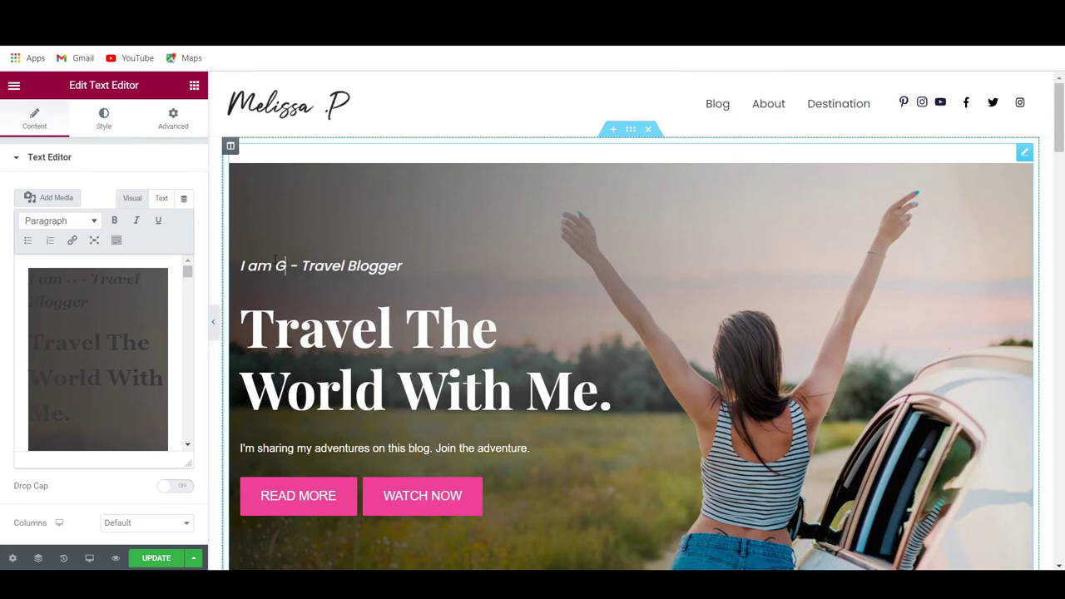
key("BackSpace")
key("BackSpace")
type("ry")
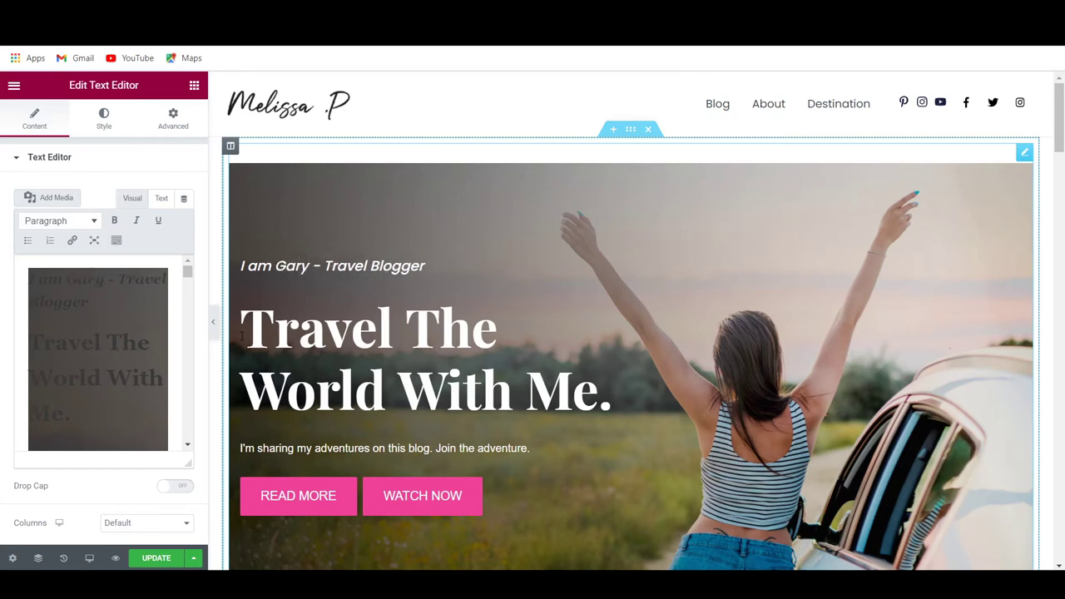
type("CO")
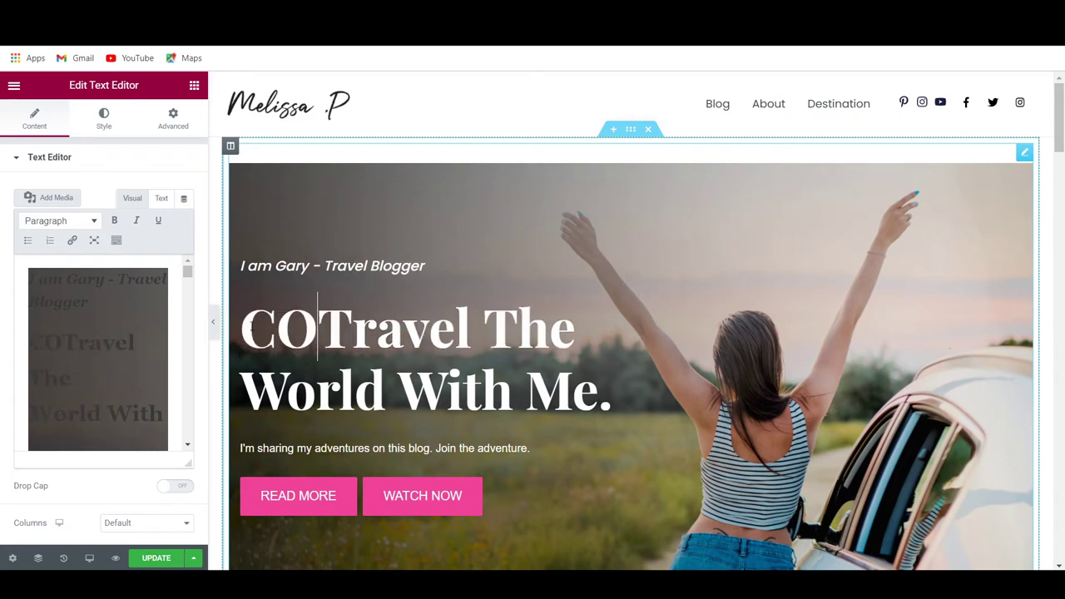
key("BackSpace")
type("ome")
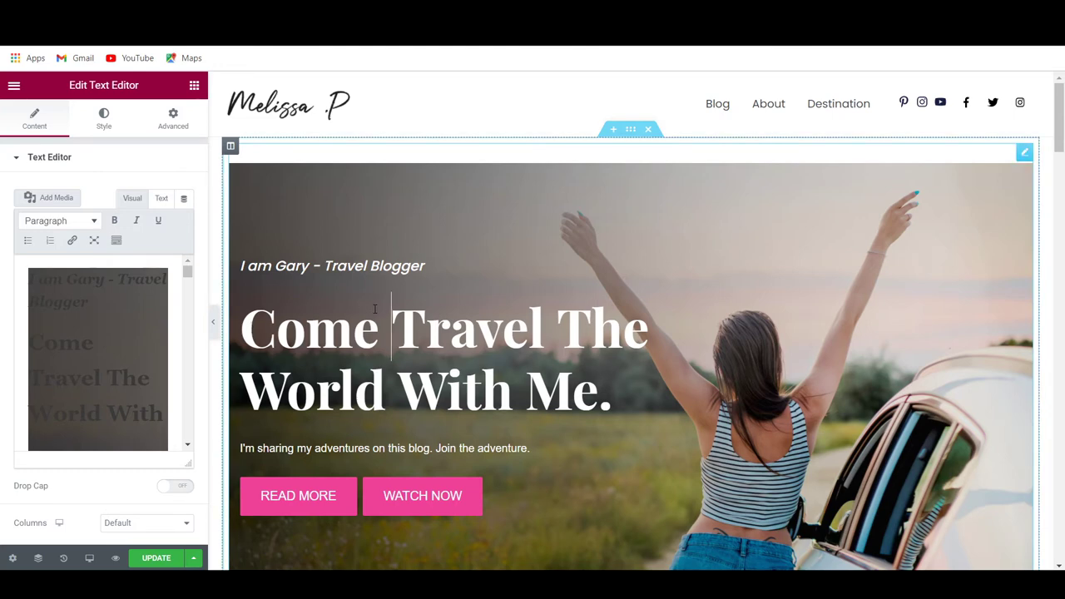
Select the word 'Me' in the hero headline, then start editing the READ MORE button text
scroll(471, 326, "down", 3)
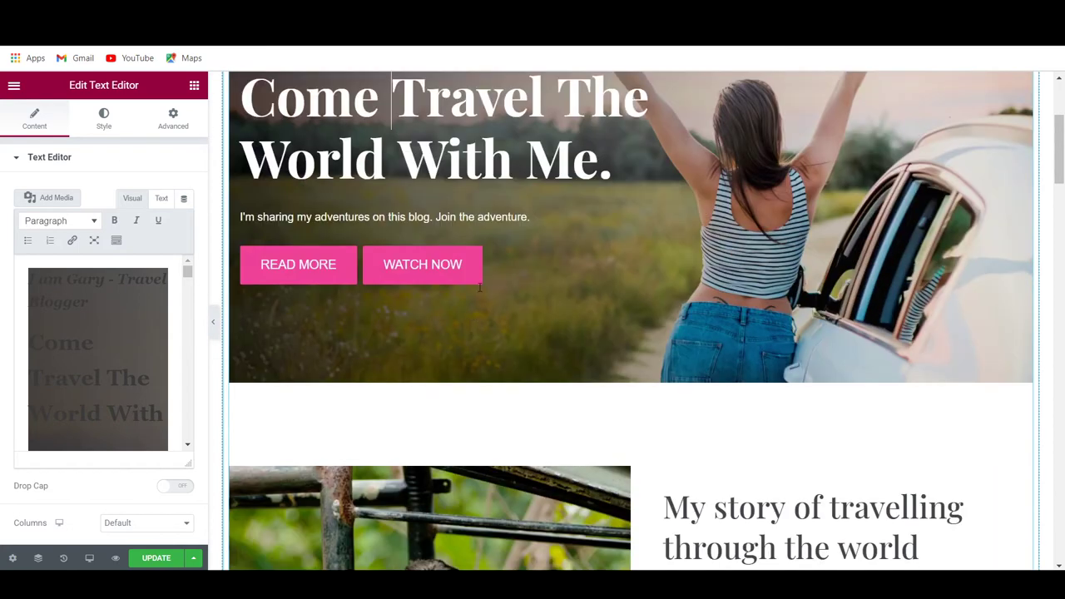
scroll(516, 252, "up", 2)
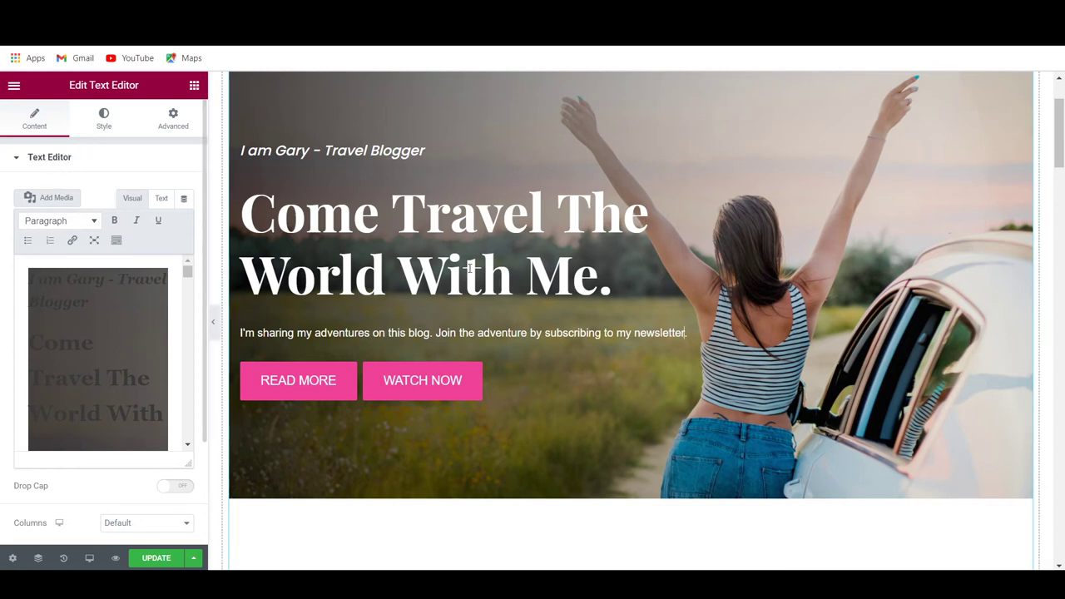
left_click(564, 272)
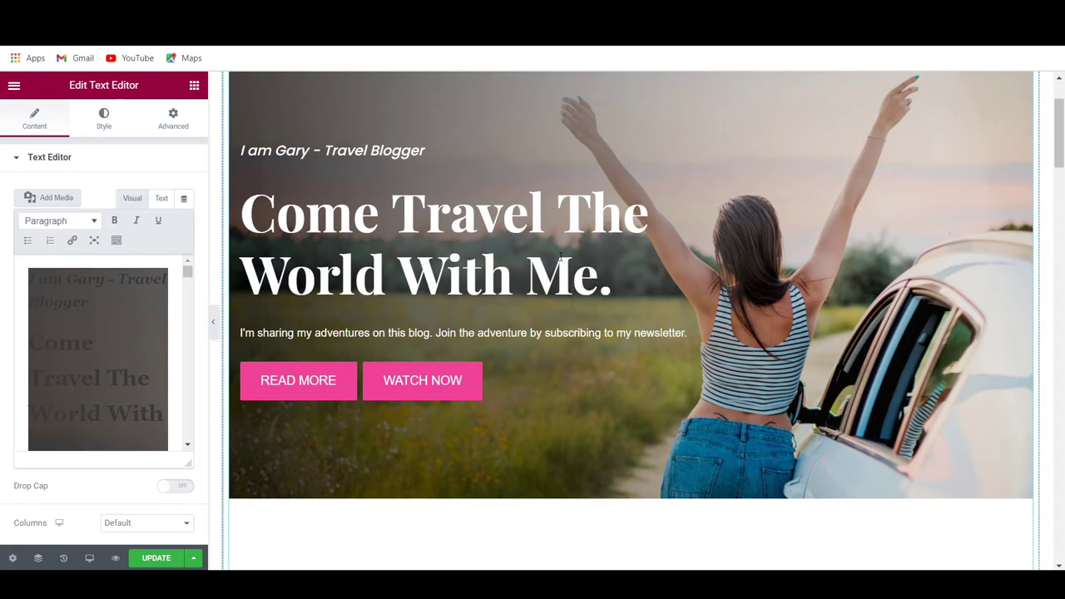
double_click(571, 275)
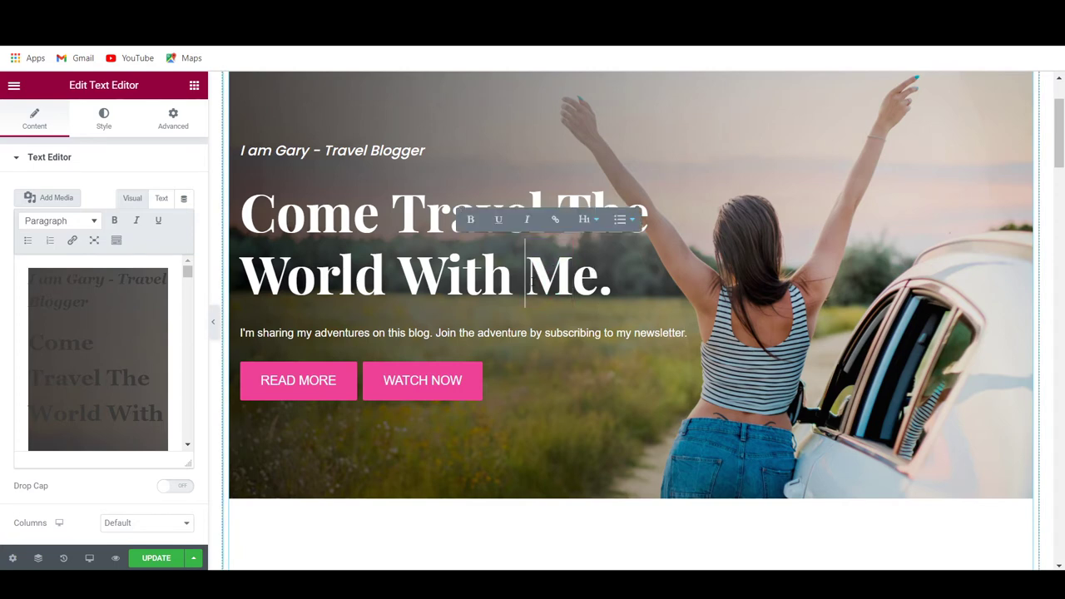
left_click(299, 380)
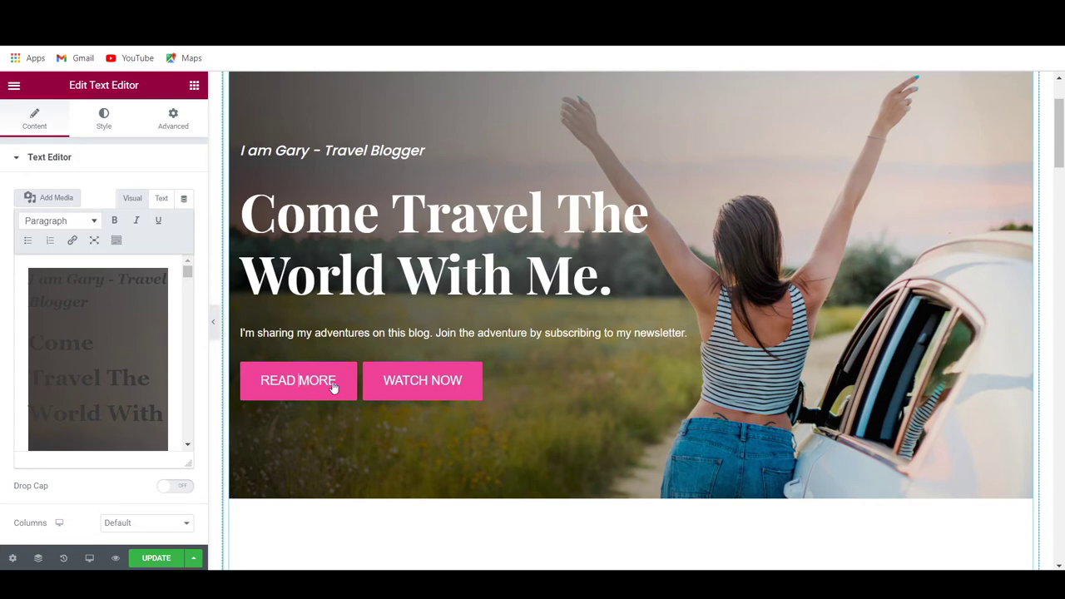
Link the READ MORE button text to #aboutpage
scroll(101, 275, "down", 5)
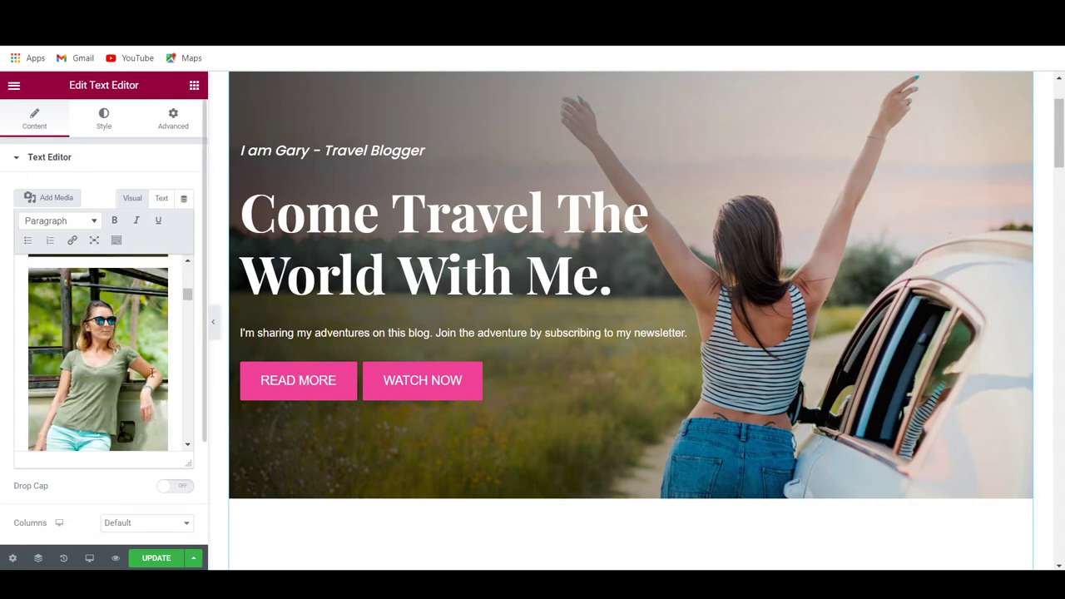
scroll(101, 262, "up", 2)
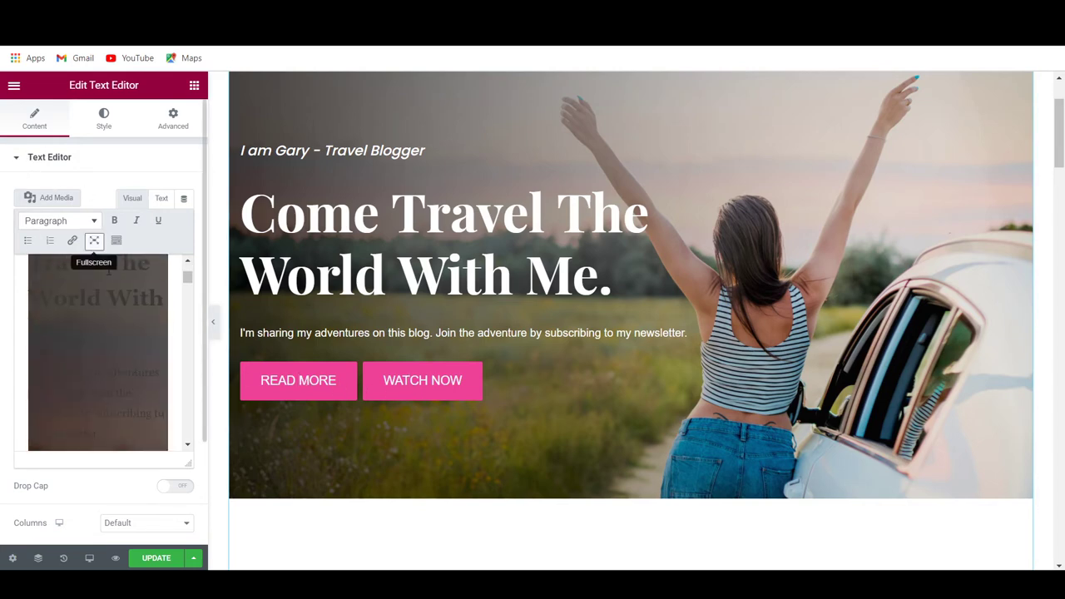
scroll(111, 326, "down", 5)
left_click(72, 349)
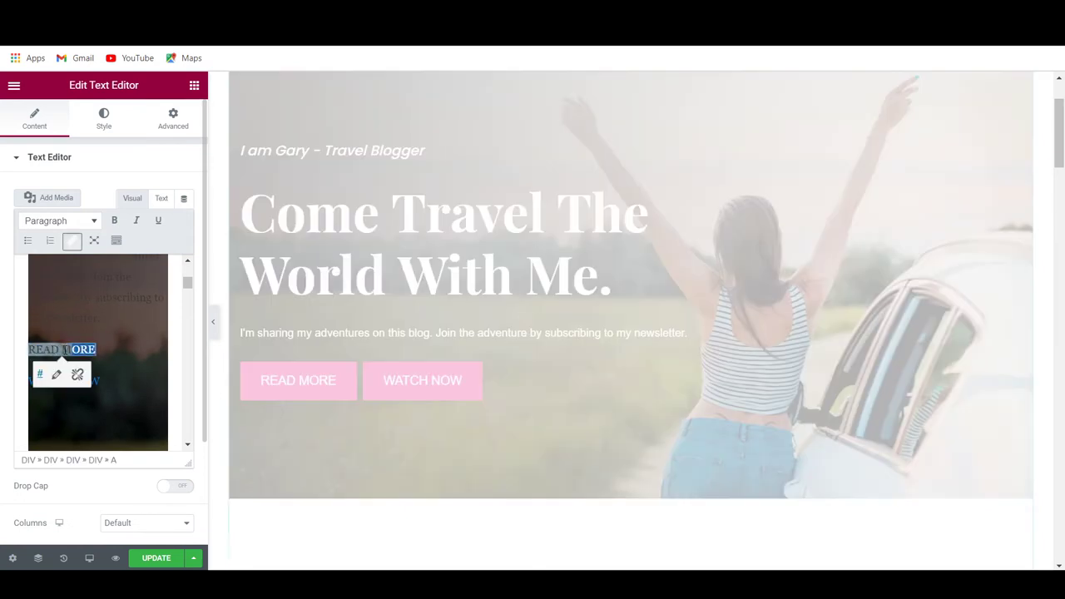
left_click_drag(96, 349, 30, 350)
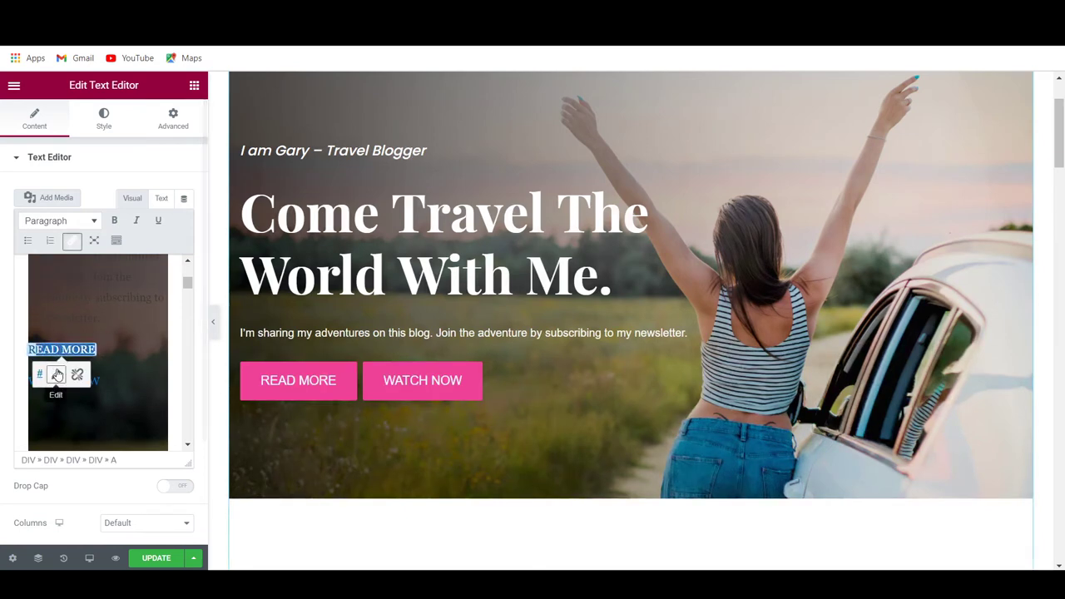
left_click(56, 375)
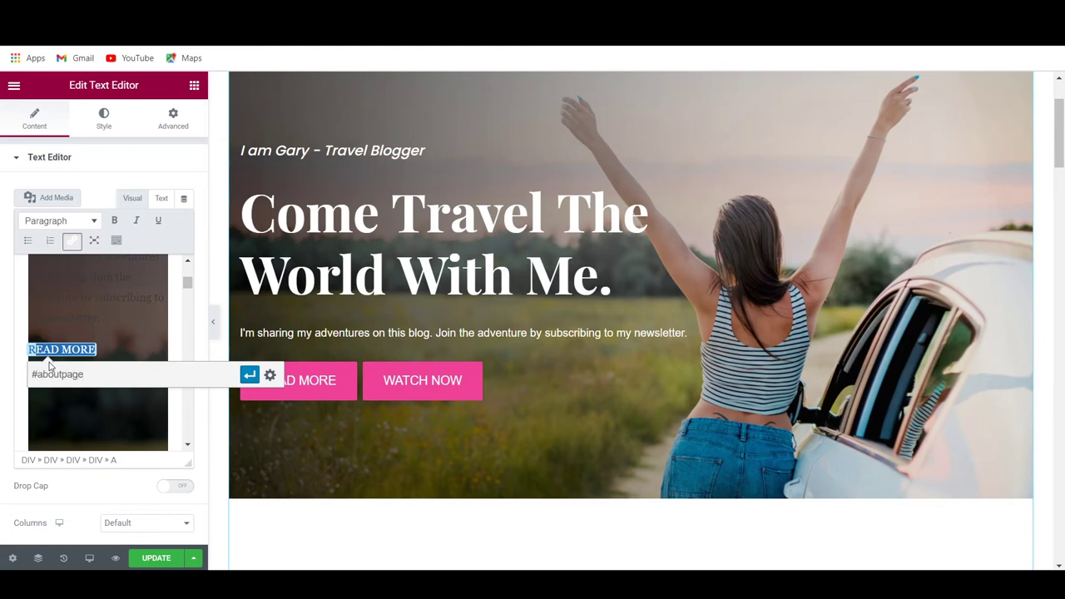
key("Return")
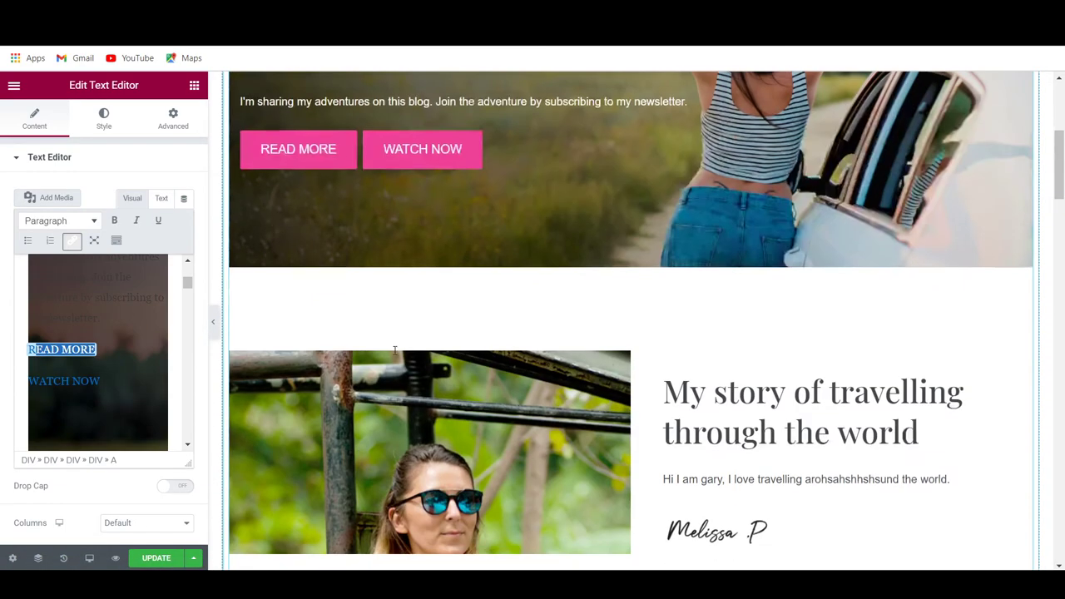
Save the Home page changes with Update
scroll(398, 349, "down", 3)
scroll(421, 248, "down", 3)
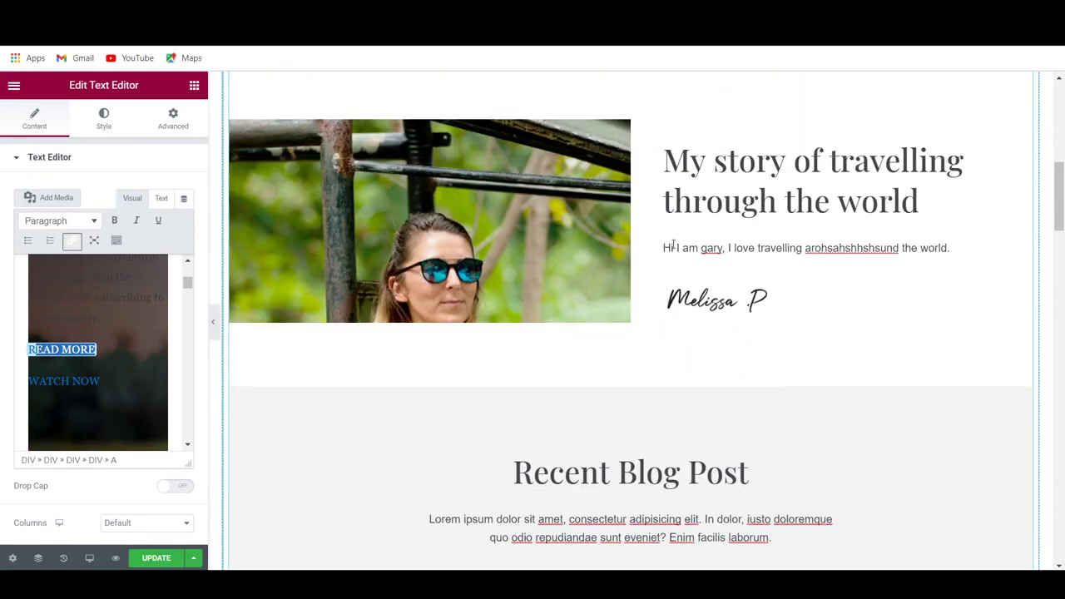
scroll(449, 320, "down", 3)
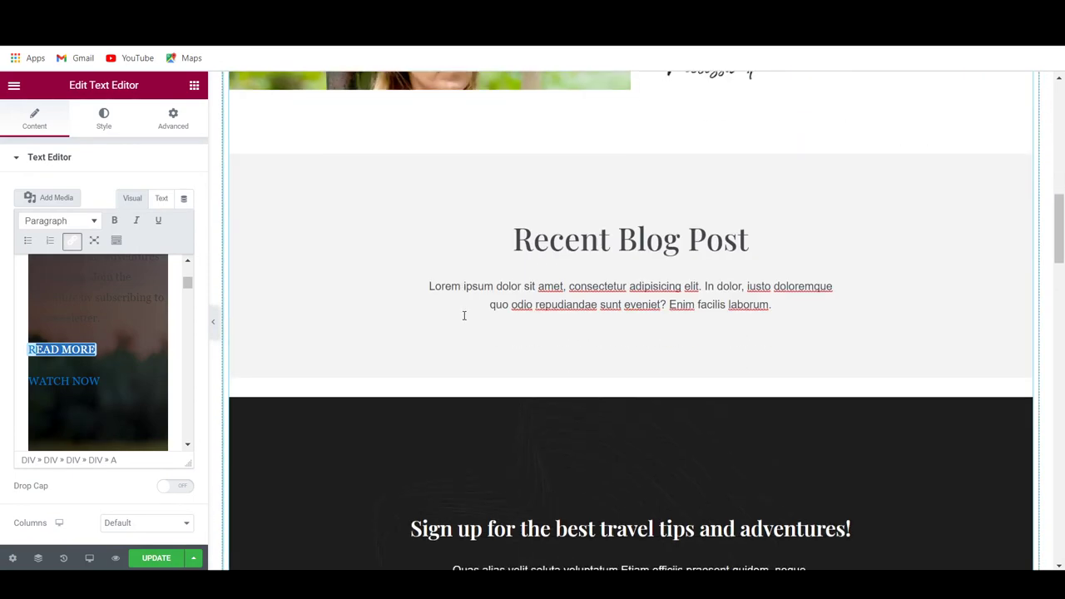
scroll(464, 314, "down", 3)
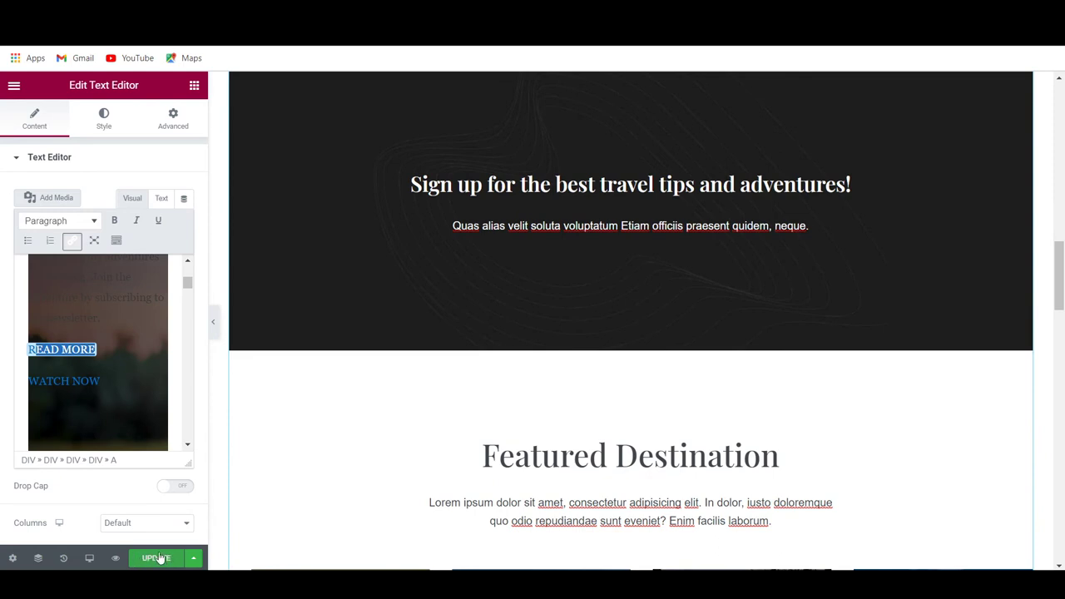
left_click(160, 558)
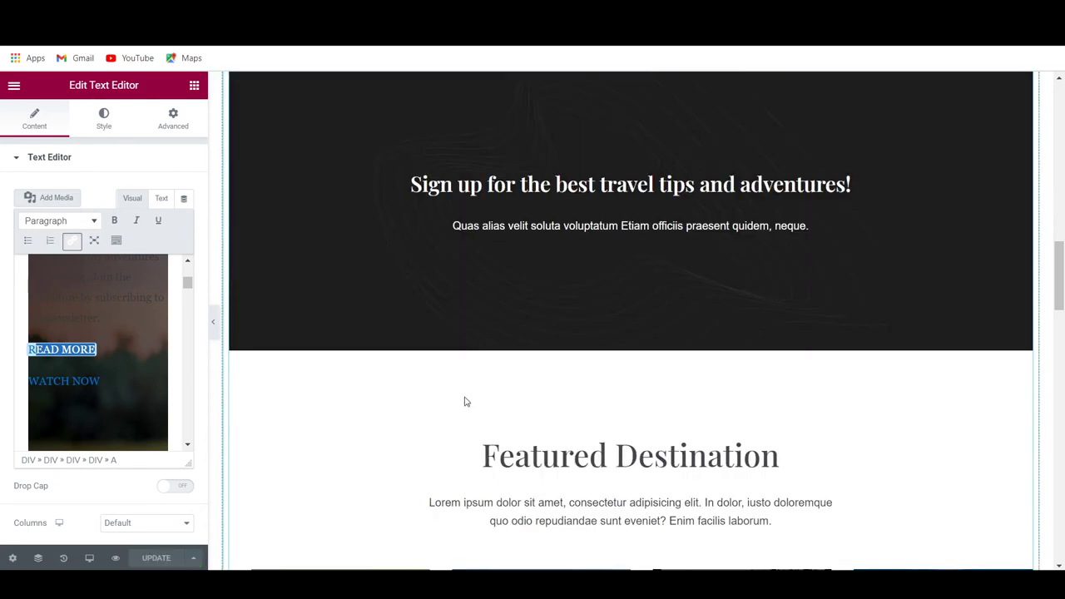
Preview the updated Home page and scroll through it from the hero to the footer
left_click(117, 559)
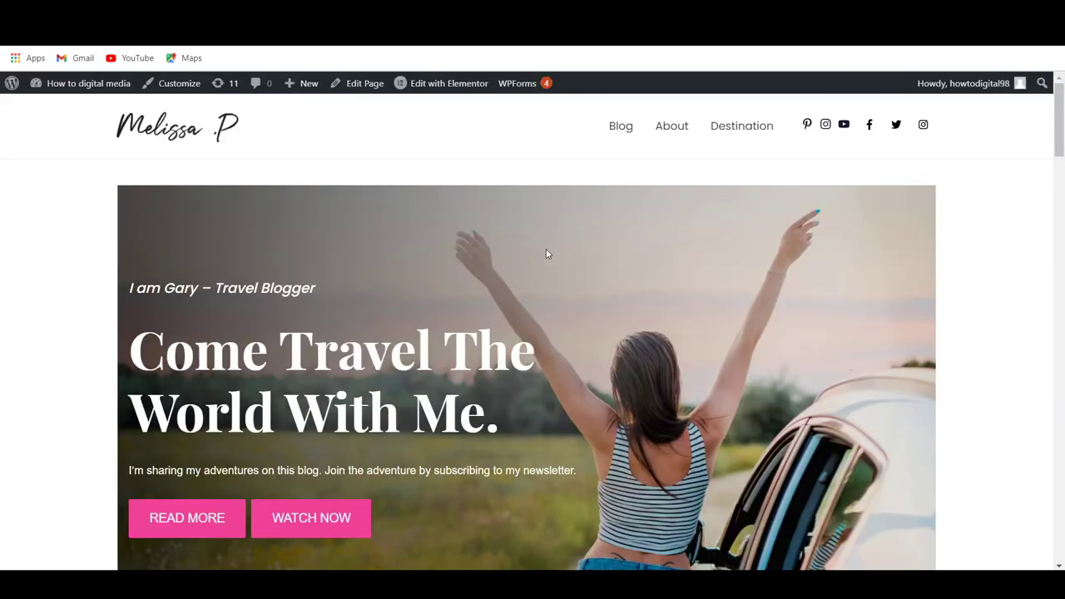
scroll(543, 262, "down", 3)
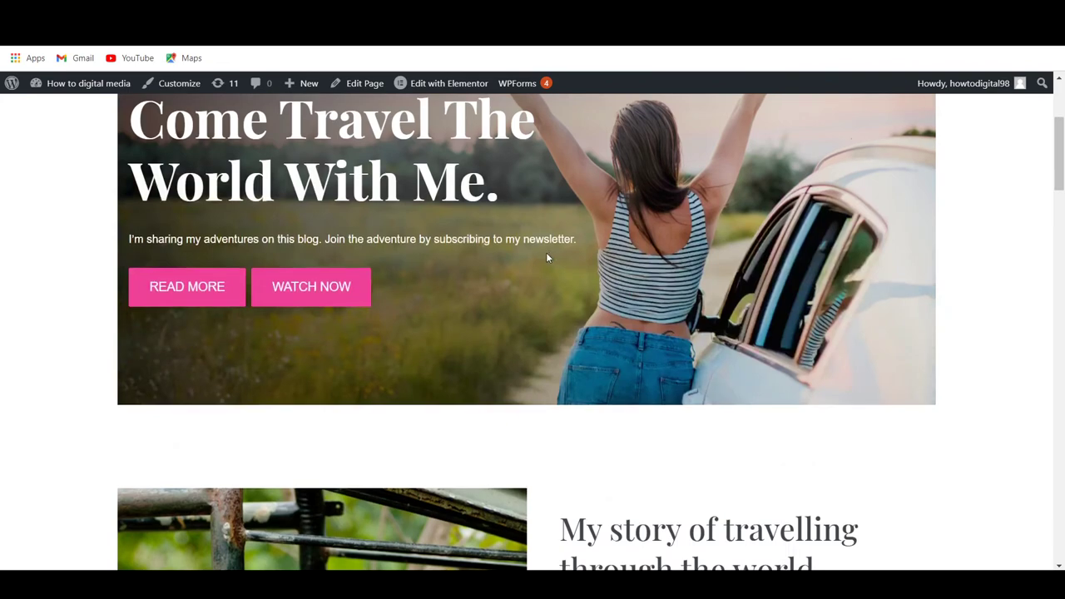
scroll(543, 264, "up", 3)
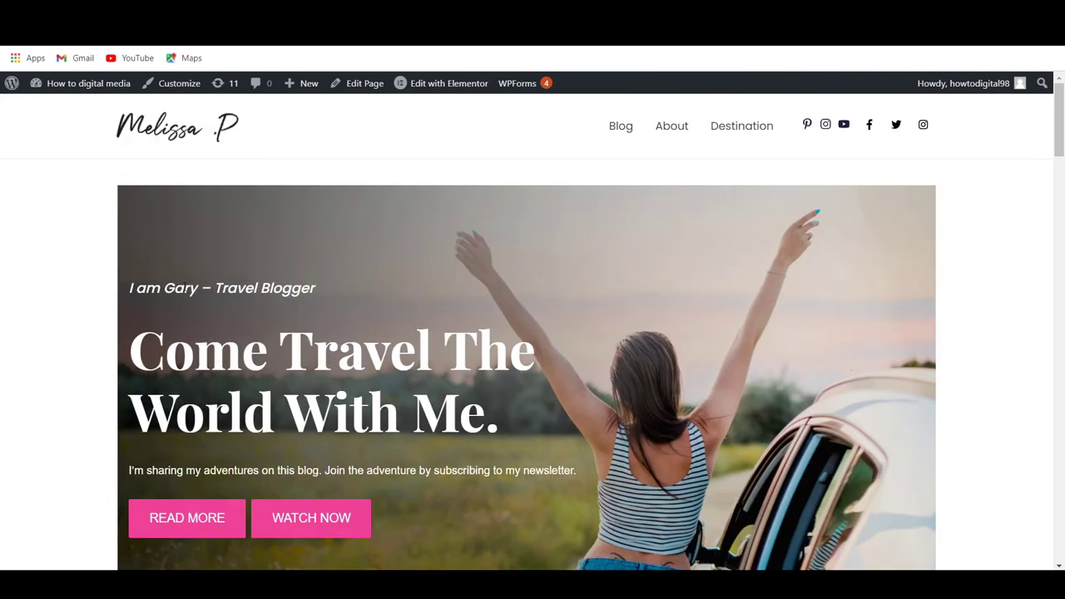
scroll(374, 366, "down", 2)
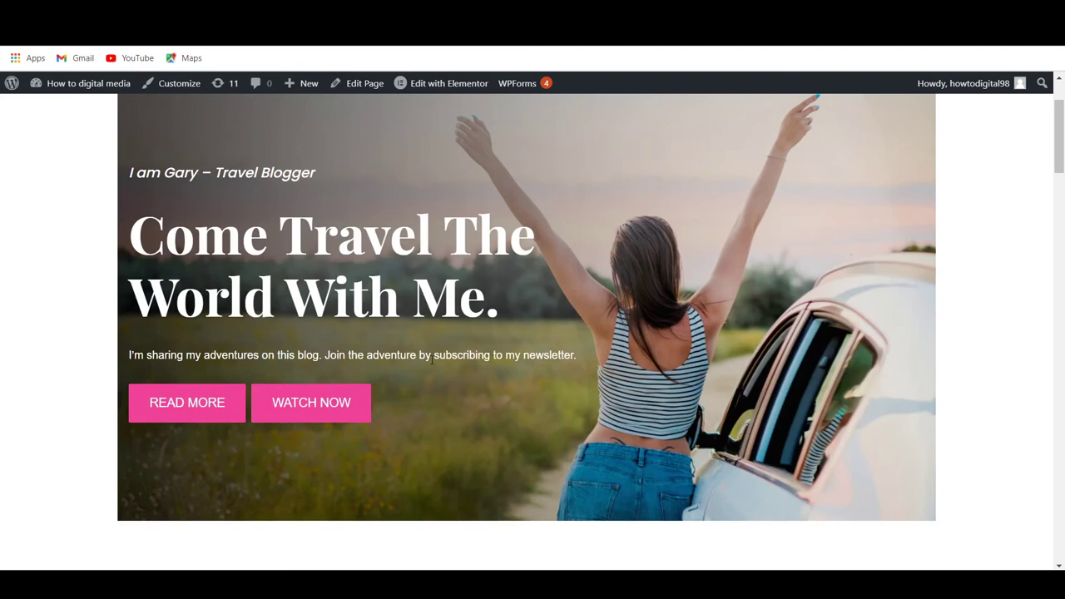
scroll(533, 332, "down", 12)
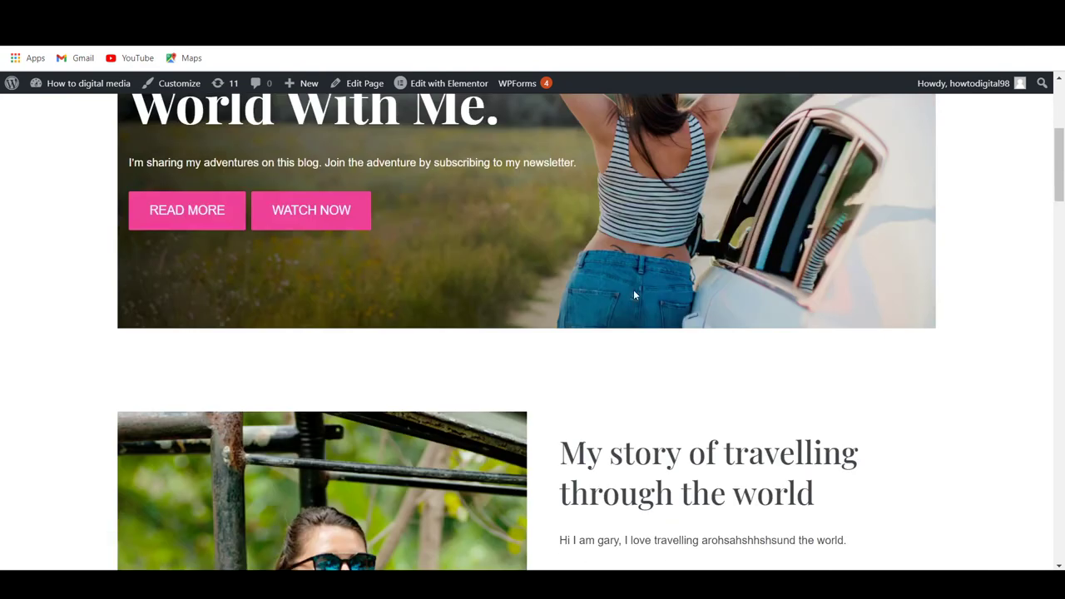
scroll(604, 261, "down", 15)
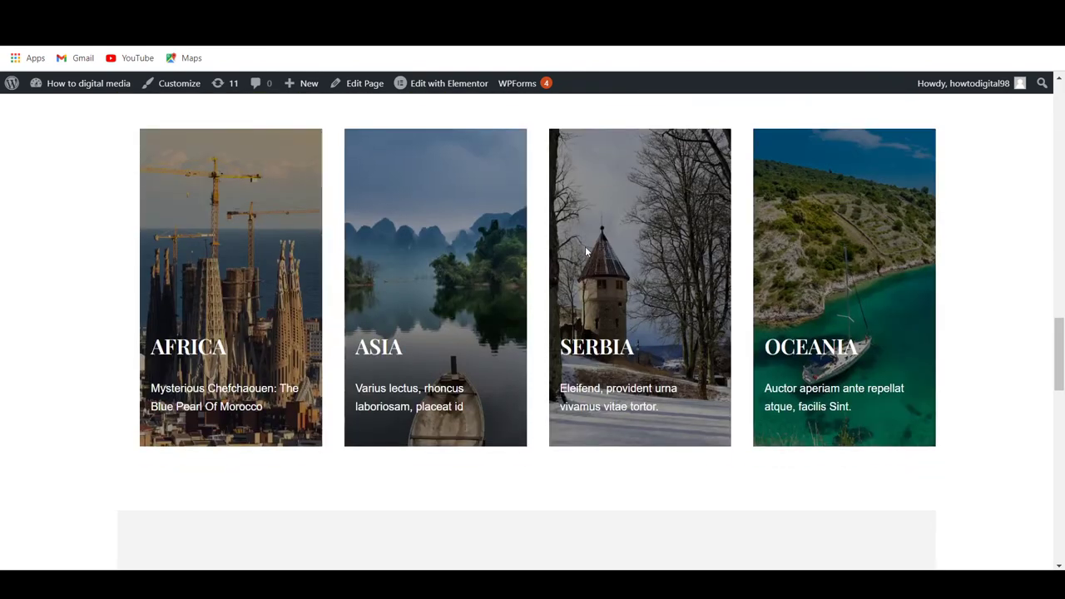
scroll(586, 252, "down", 3)
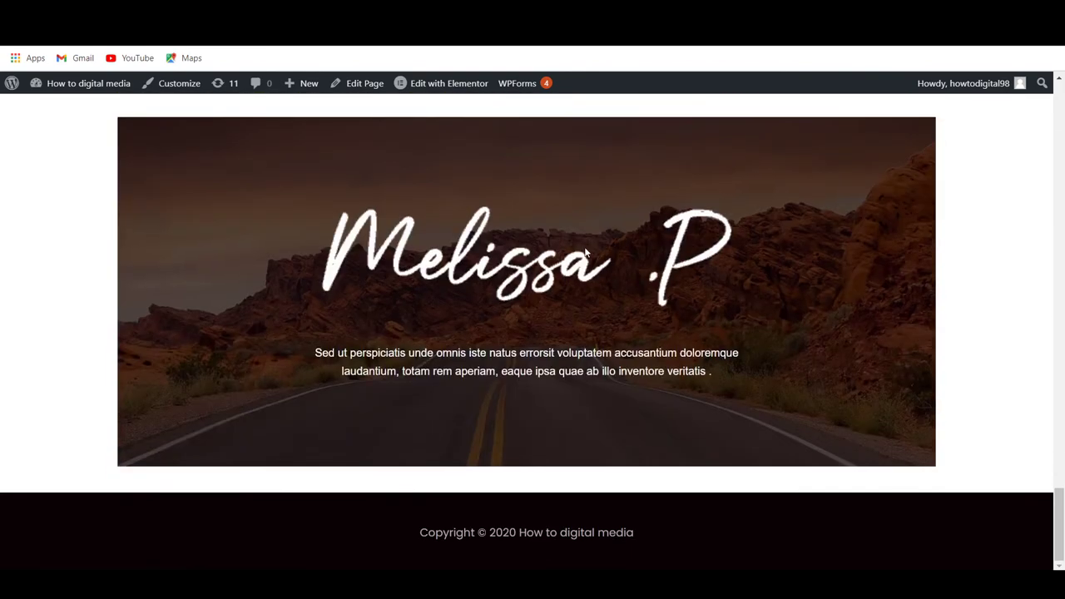
scroll(581, 261, "up", 10)
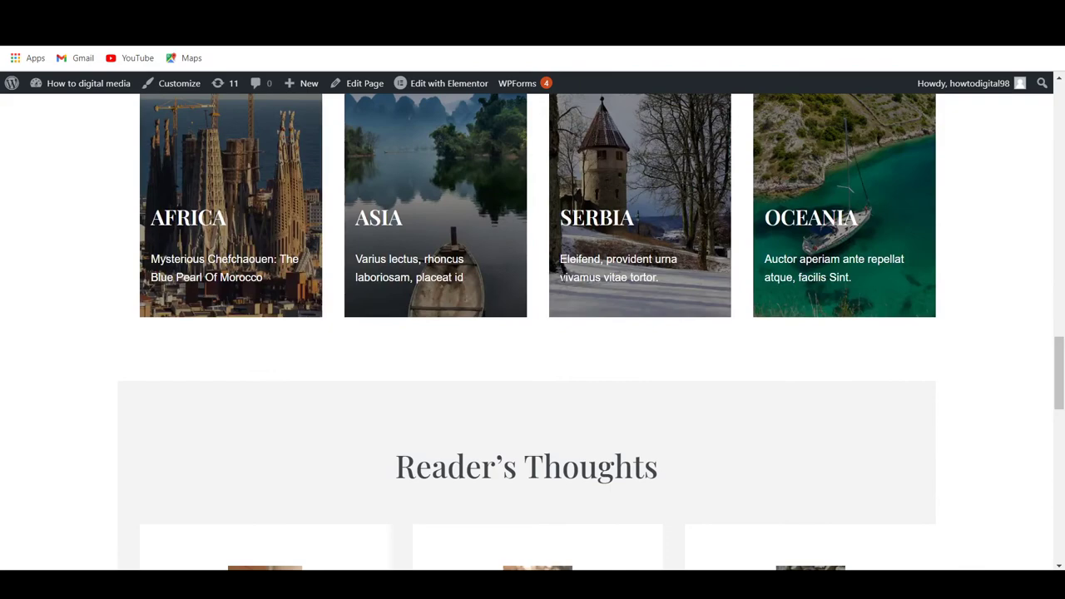
scroll(558, 285, "up", 10)
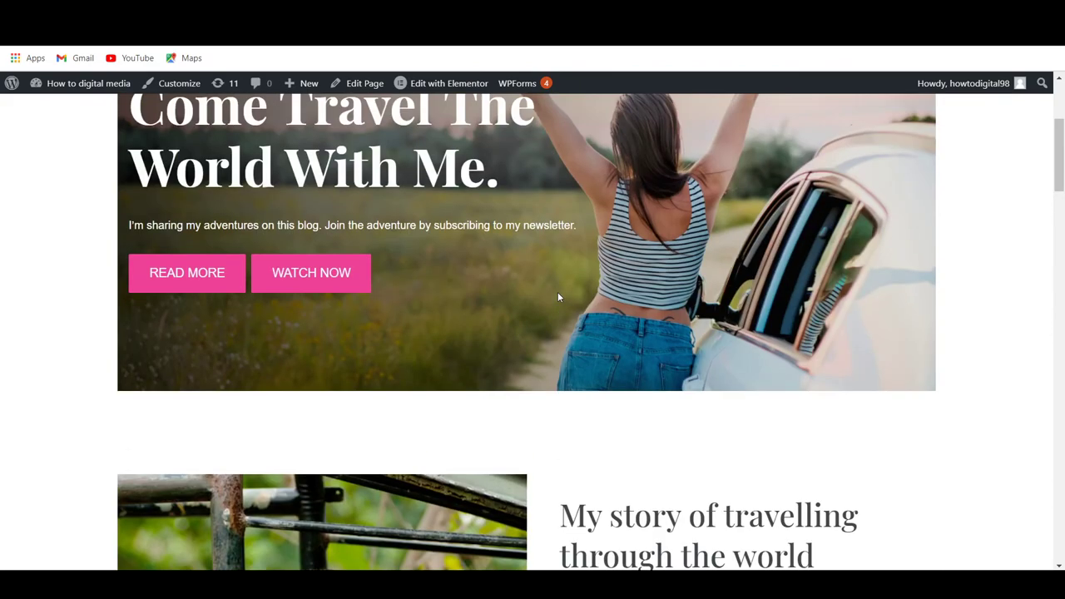
scroll(557, 301, "down", 5)
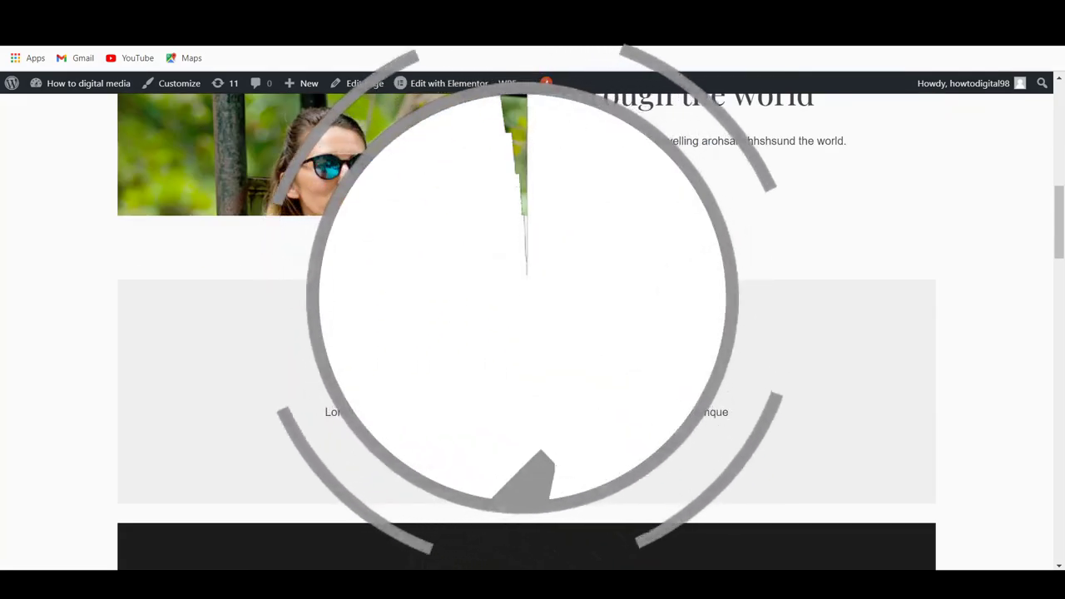
scroll(533, 333, "down", 8)
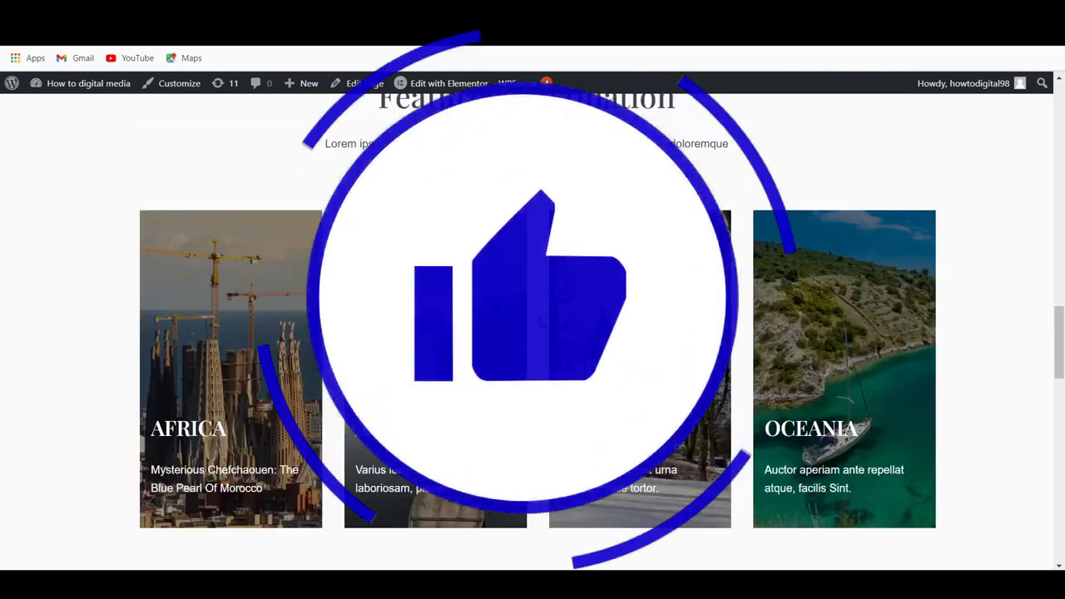
scroll(506, 317, "down", 10)
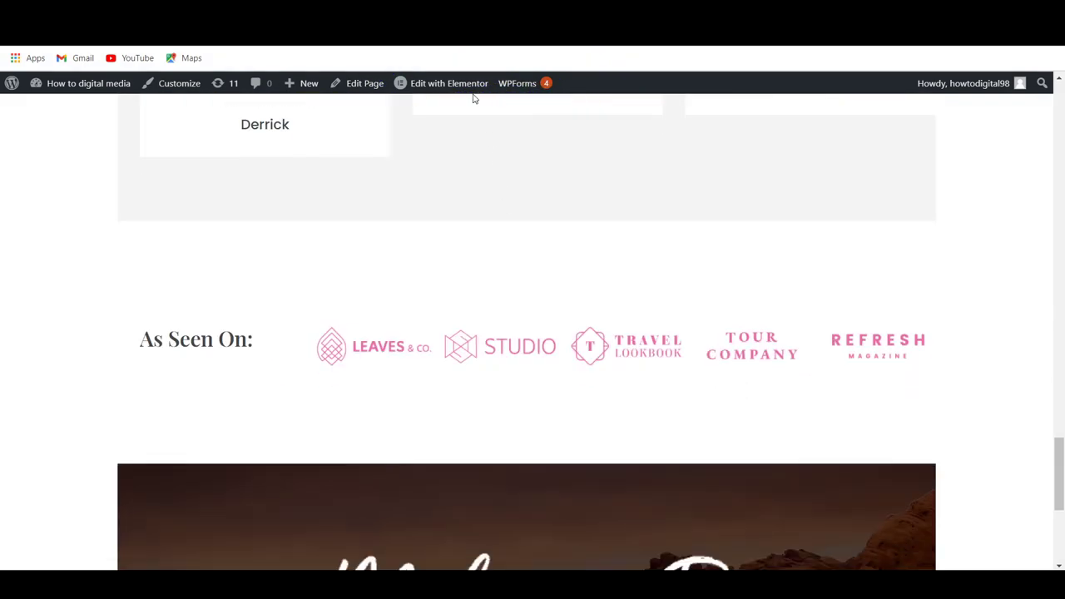
Open the homepage in Elementor and add a new single-column section near the bottom
mouse_move(466, 85)
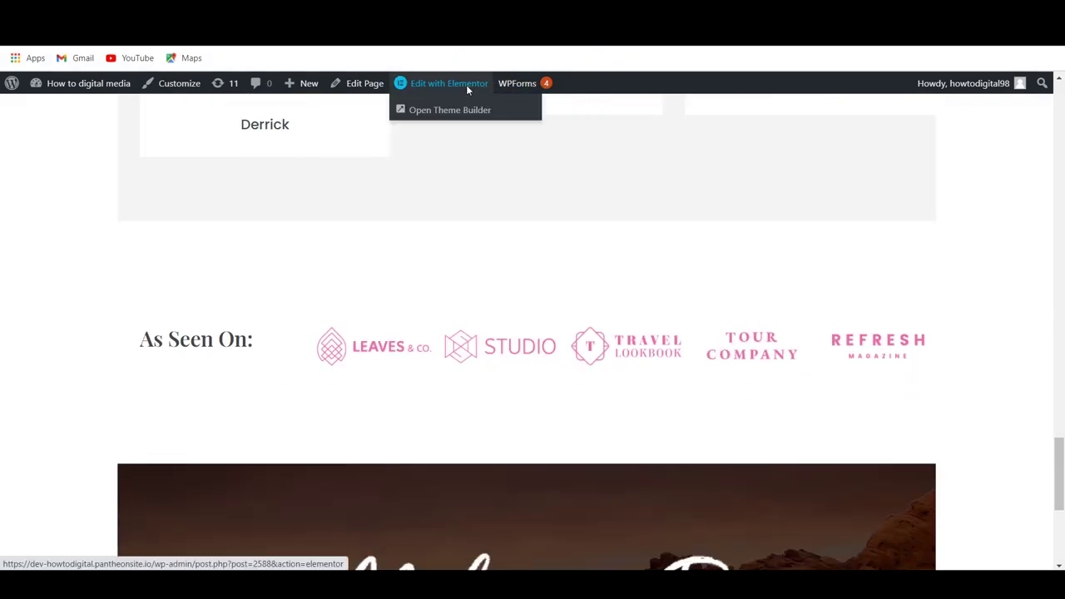
left_click(459, 110)
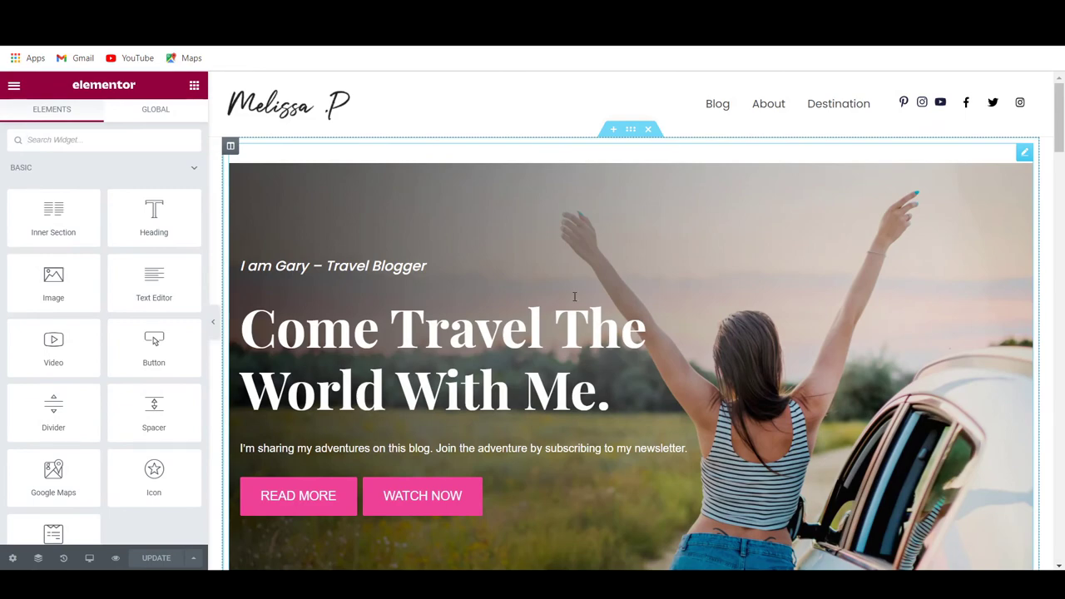
scroll(584, 273, "down", 15)
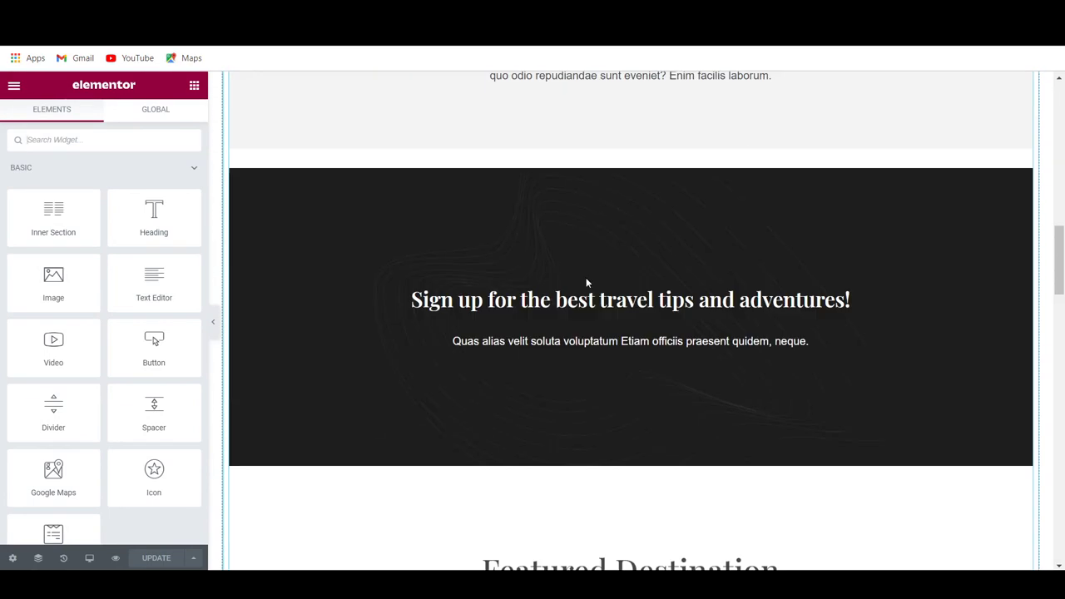
scroll(581, 263, "down", 12)
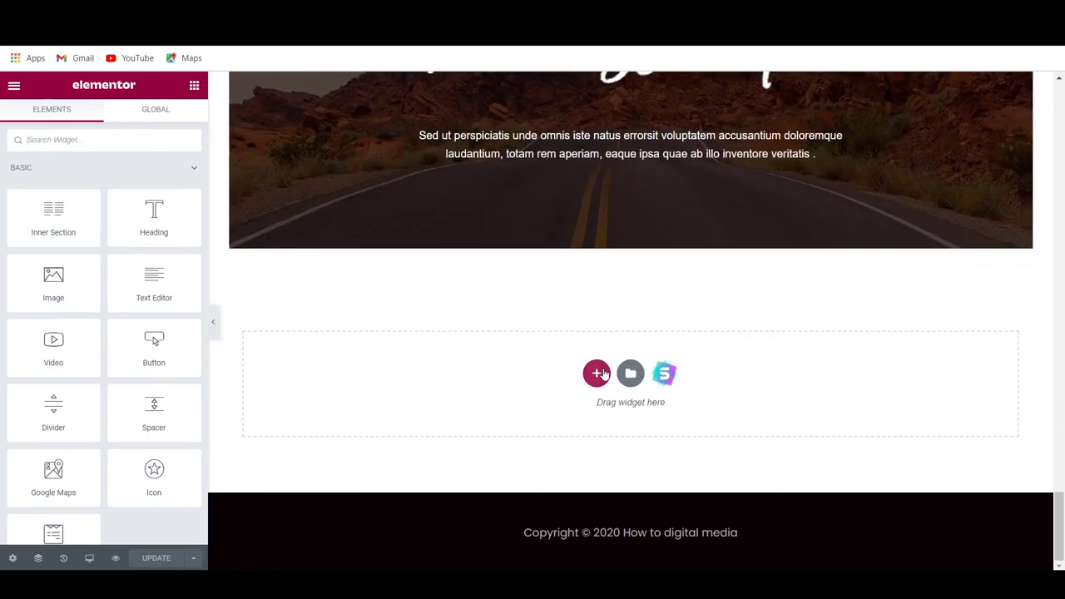
left_click(603, 372)
left_click(469, 409)
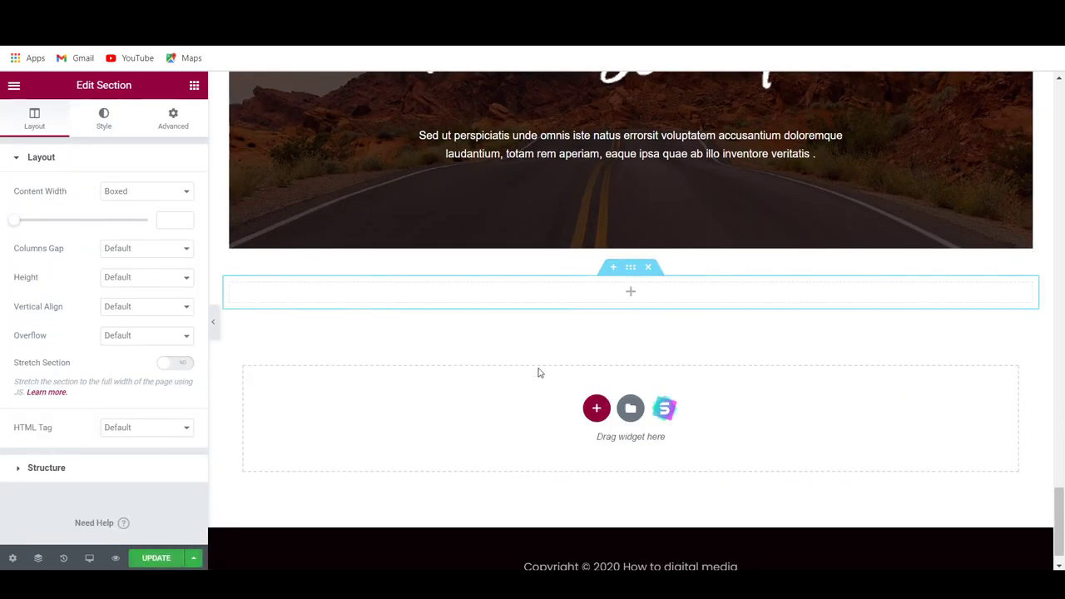
Place an Image widget in the section showing the golden sunset mountain photo
left_click(630, 292)
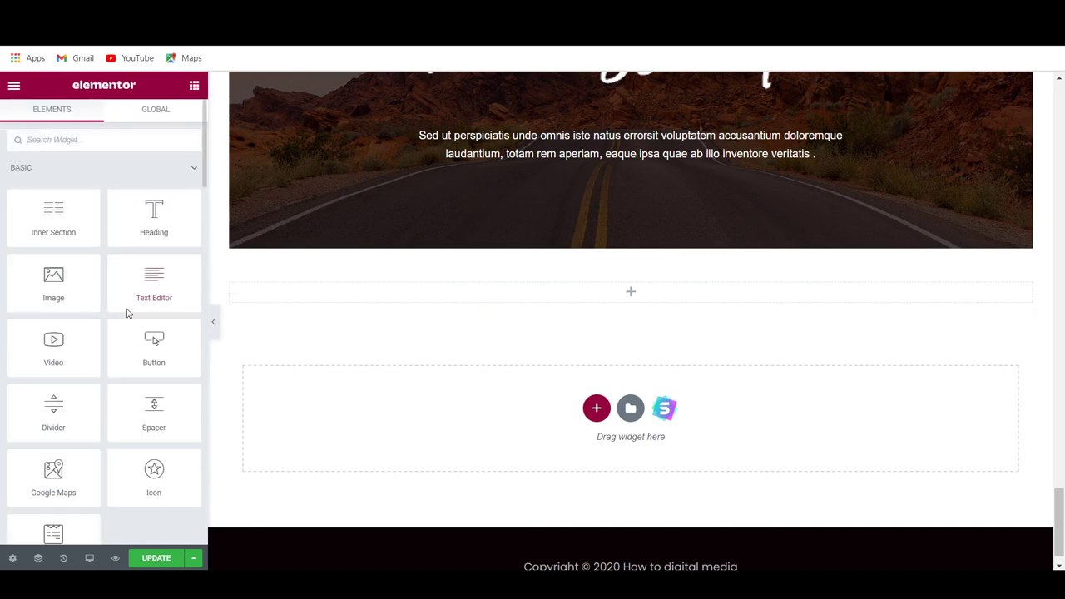
scroll(158, 312, "down", 10)
scroll(131, 354, "up", 2)
scroll(132, 357, "up", 10)
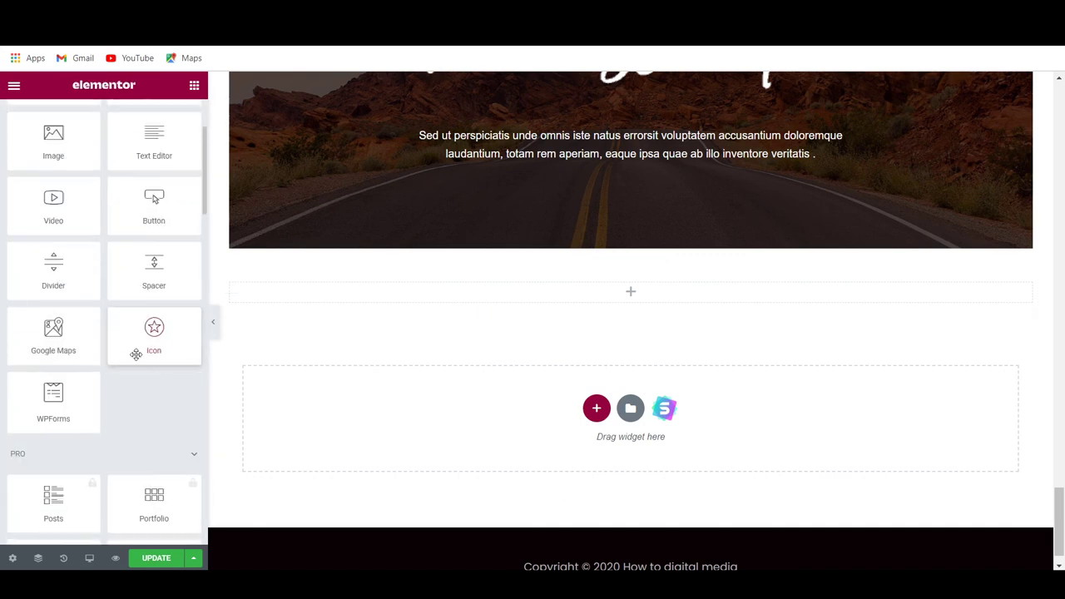
left_click_drag(44, 286, 625, 293)
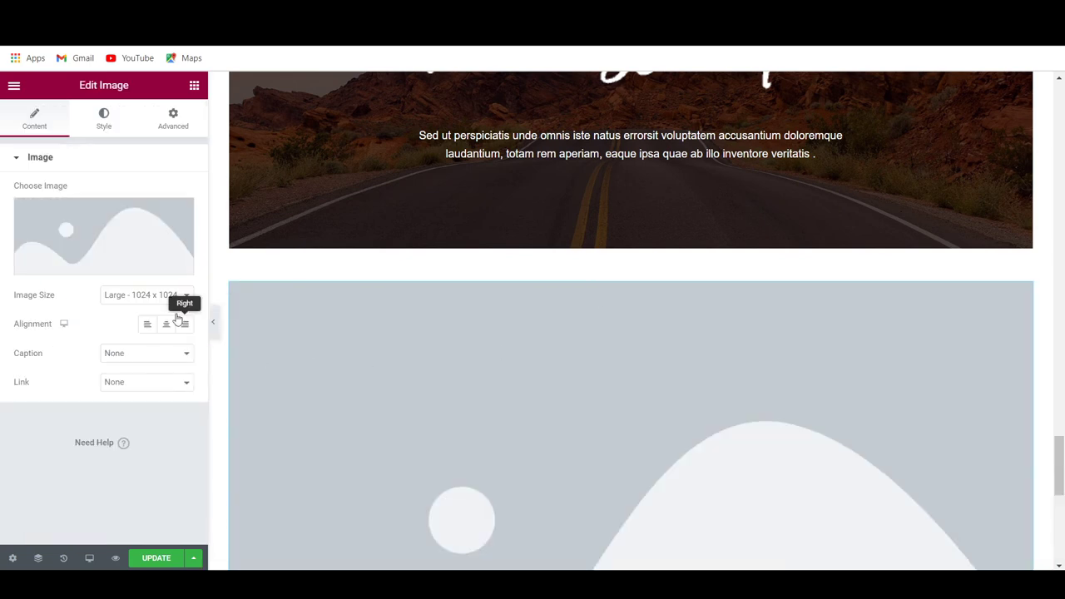
left_click(95, 264)
right_click(96, 264)
left_click(431, 132)
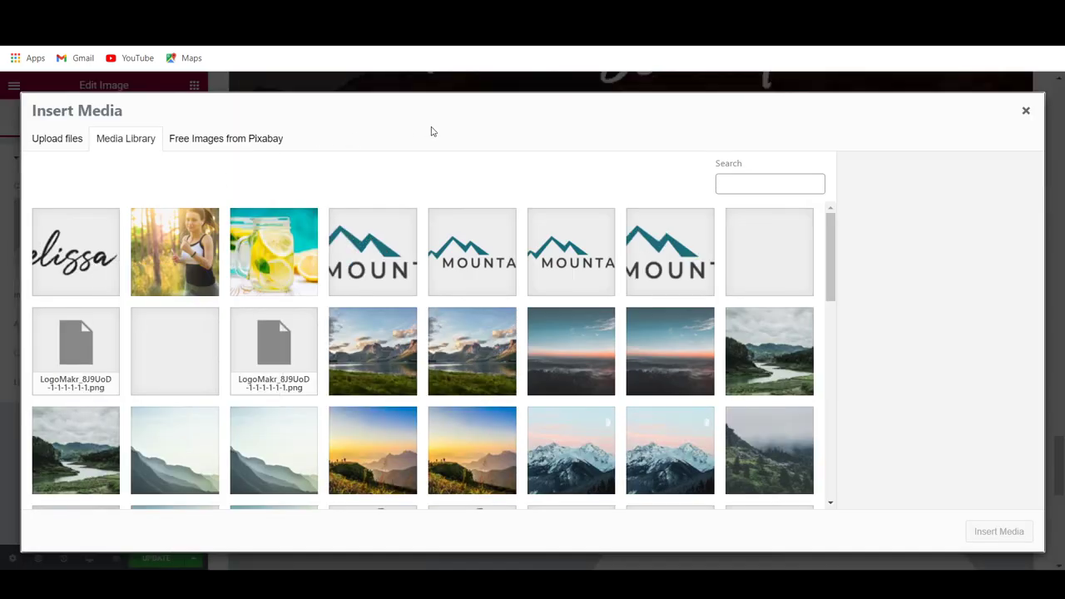
left_click(445, 441)
left_click(998, 531)
Update the page to save the new image section and reload the live homepage
scroll(749, 458, "down", 4)
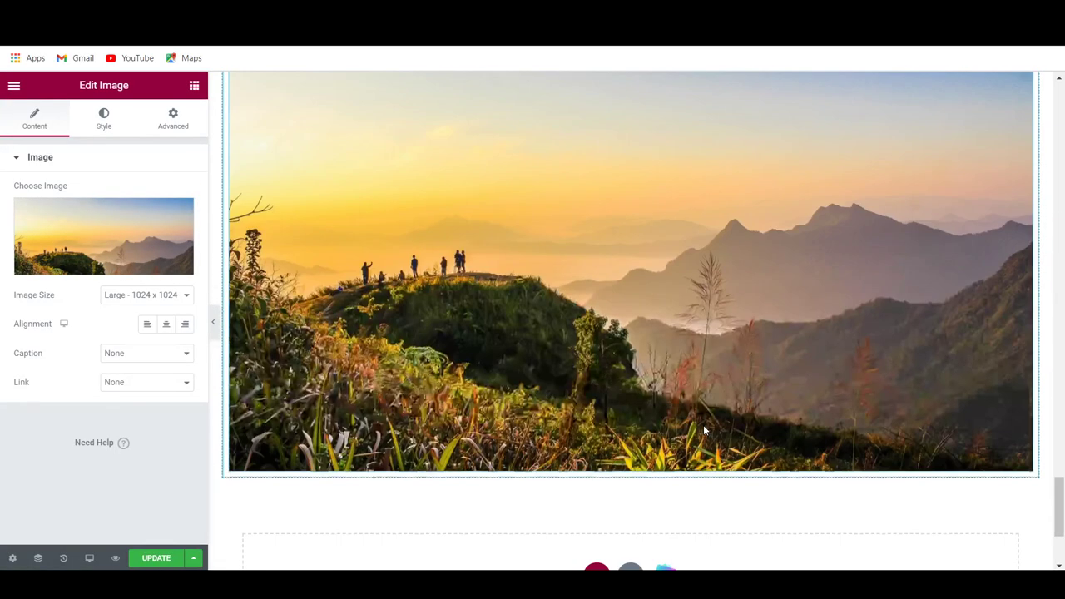
scroll(704, 425, "up", 4)
scroll(672, 416, "down", 4)
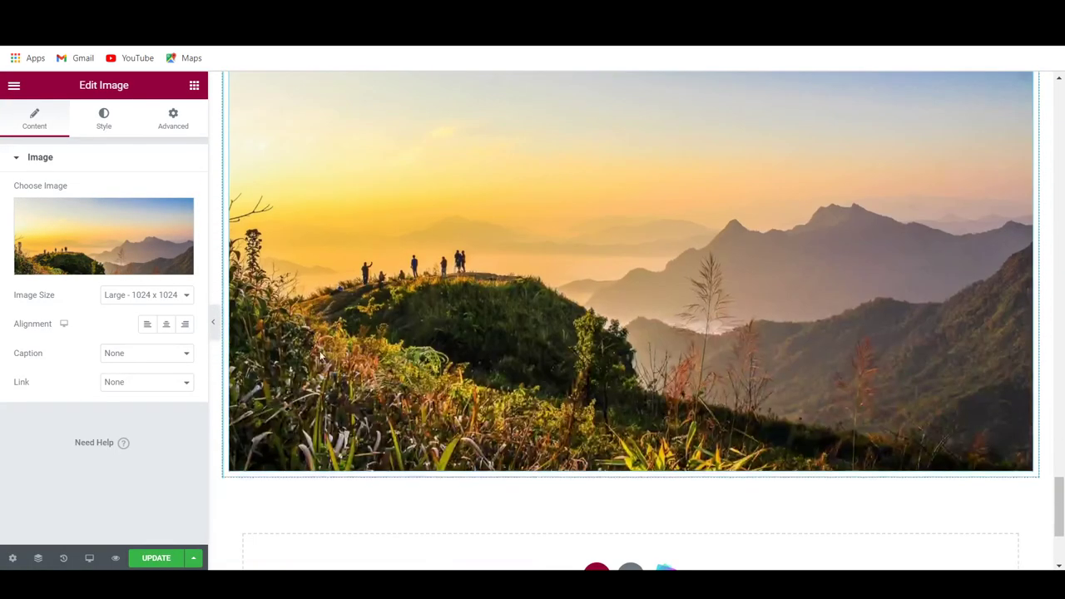
scroll(508, 332, "down", 3)
left_click(133, 564)
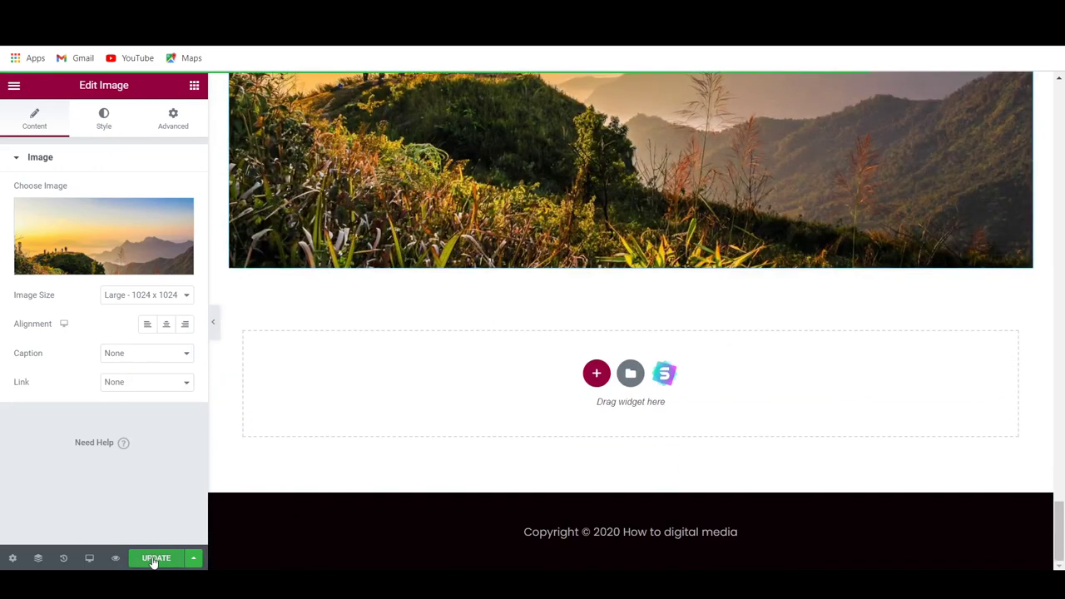
key("F5")
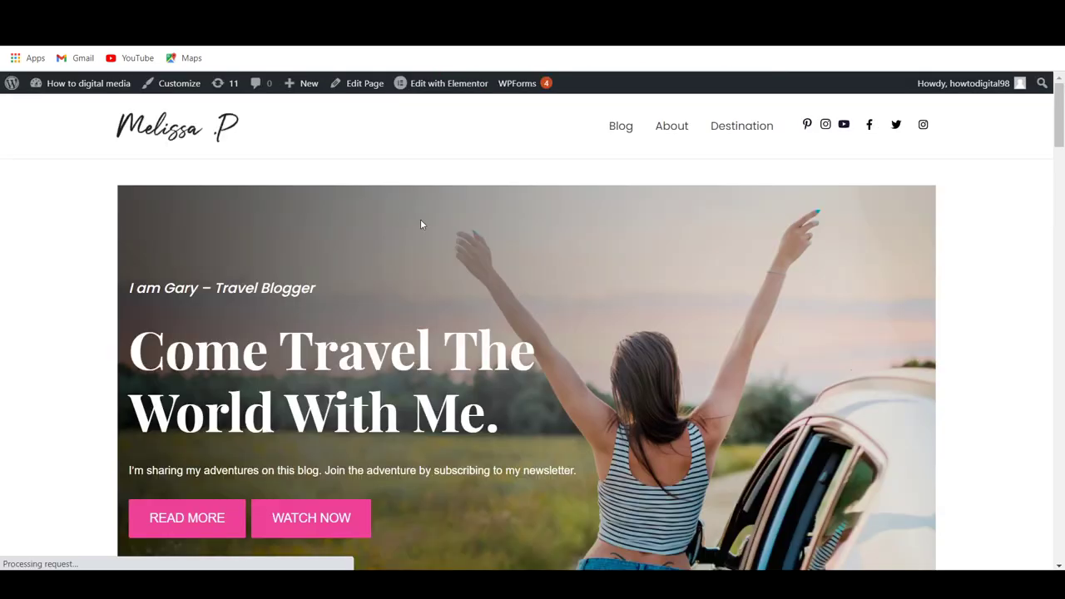
scroll(507, 328, "down", 20)
scroll(512, 332, "down", 5)
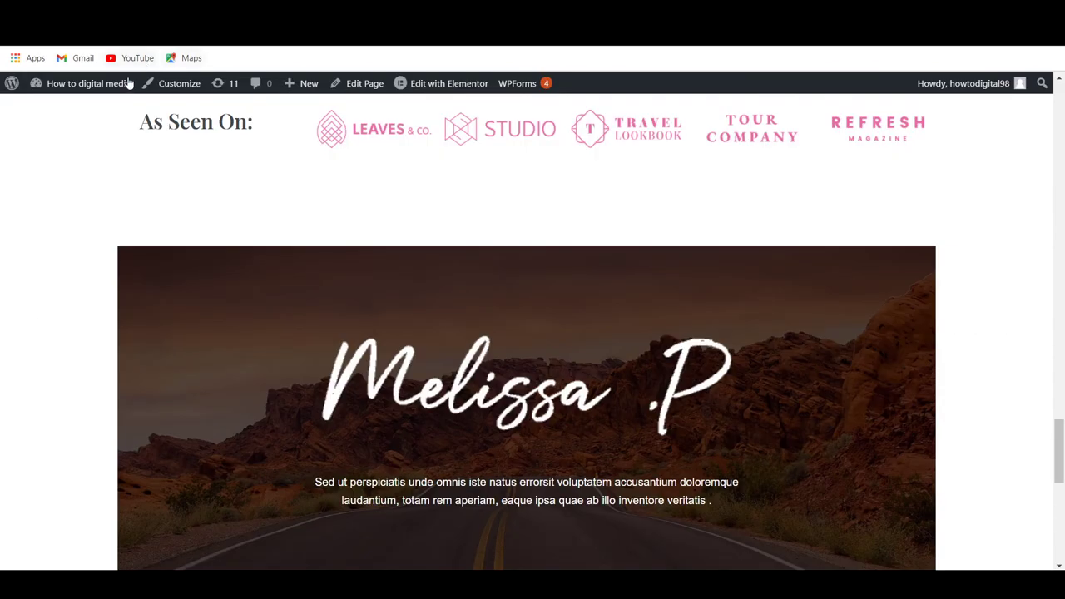
mouse_move(124, 86)
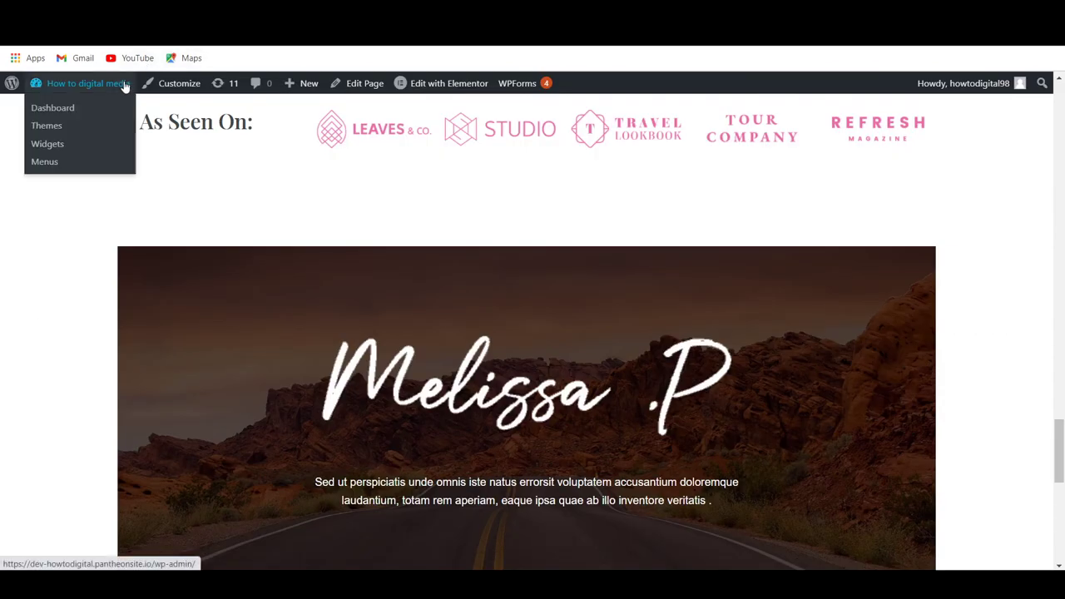
left_click(75, 110)
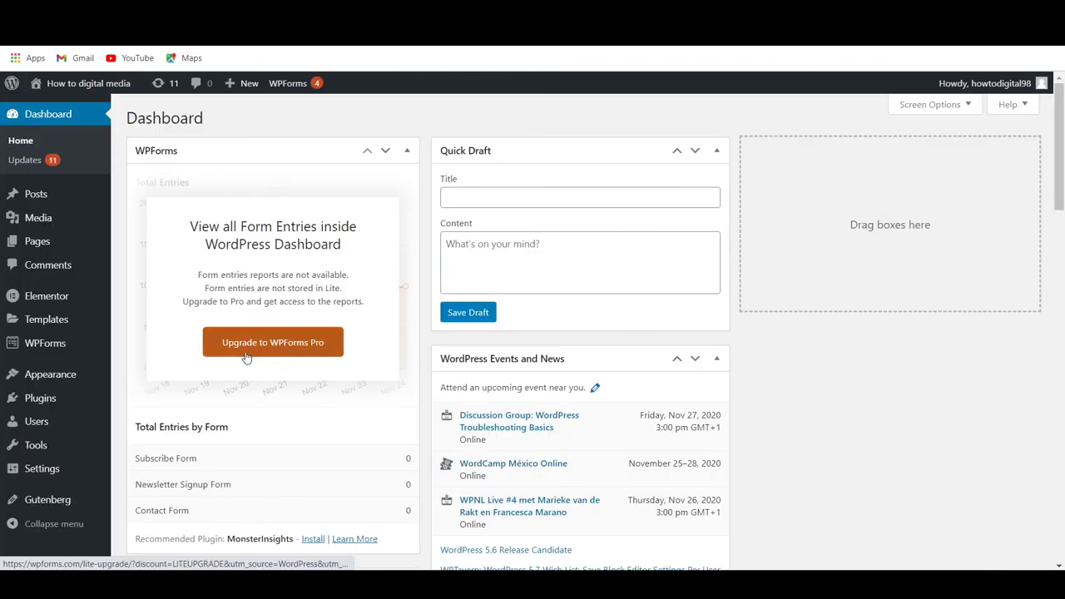
left_click(50, 241)
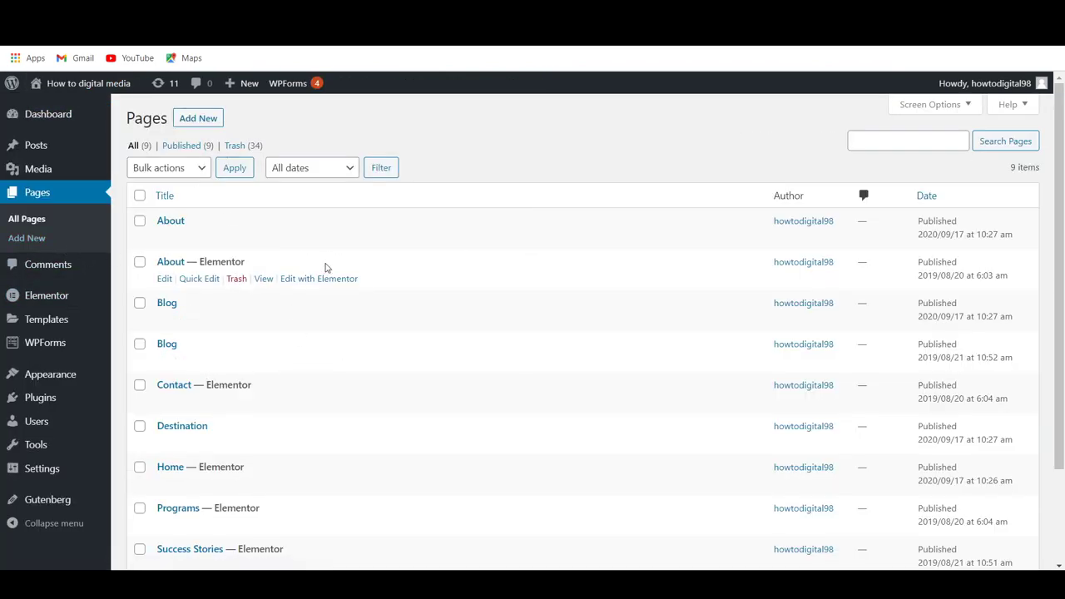
left_click(264, 279)
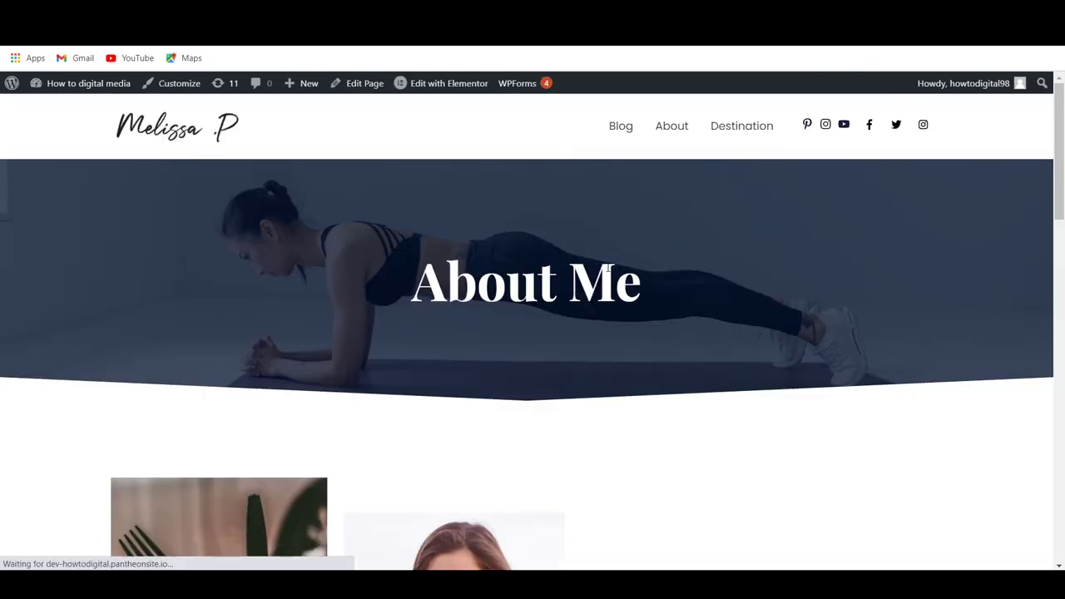
scroll(571, 274, "down", 10)
scroll(564, 276, "up", 10)
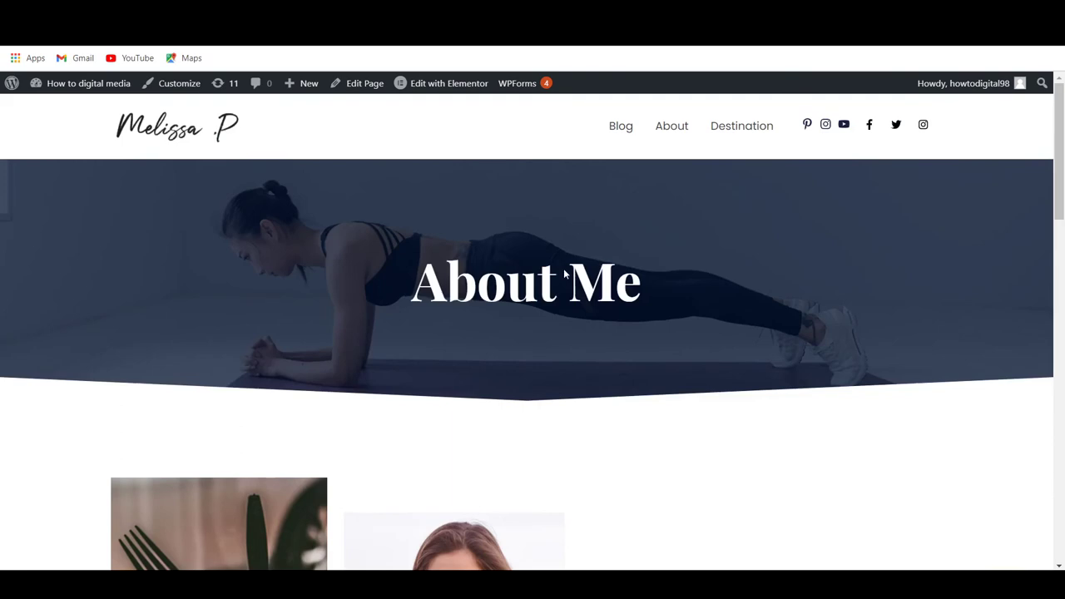
key("alt+Left")
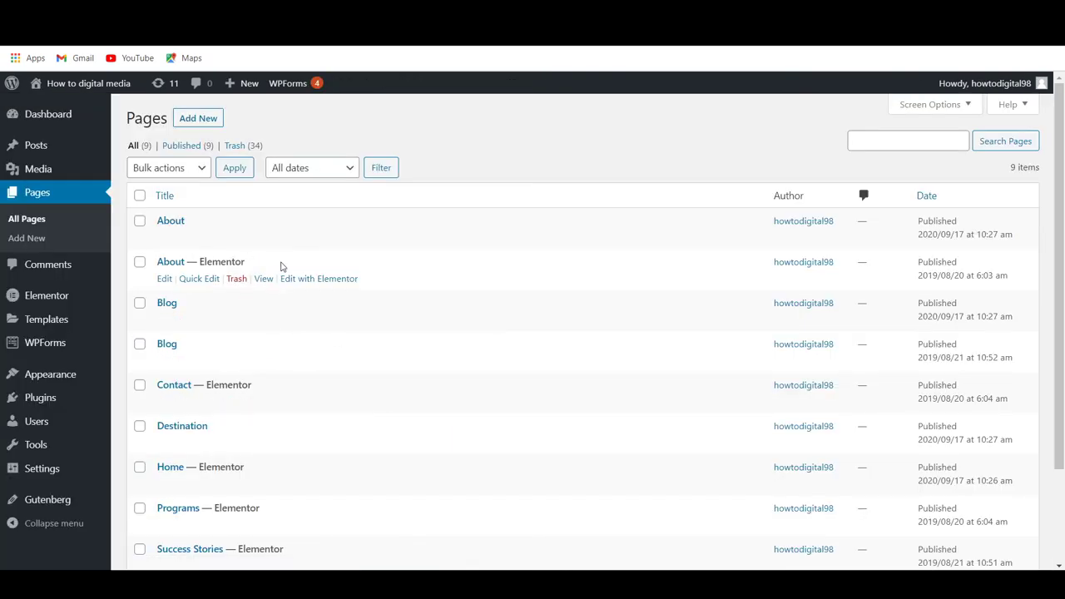
left_click(326, 285)
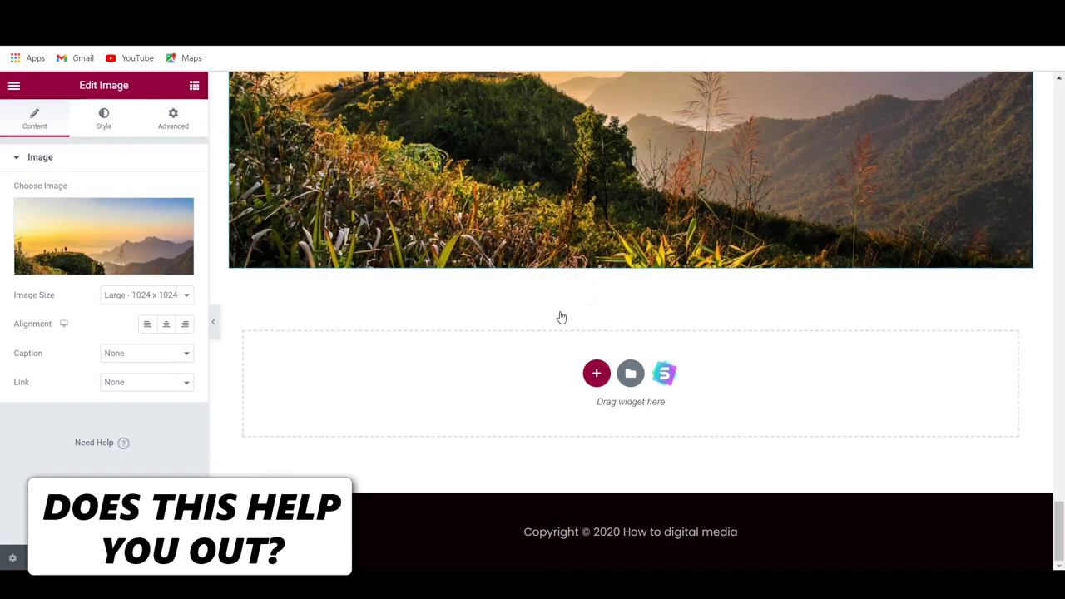
scroll(561, 317, "up", 10)
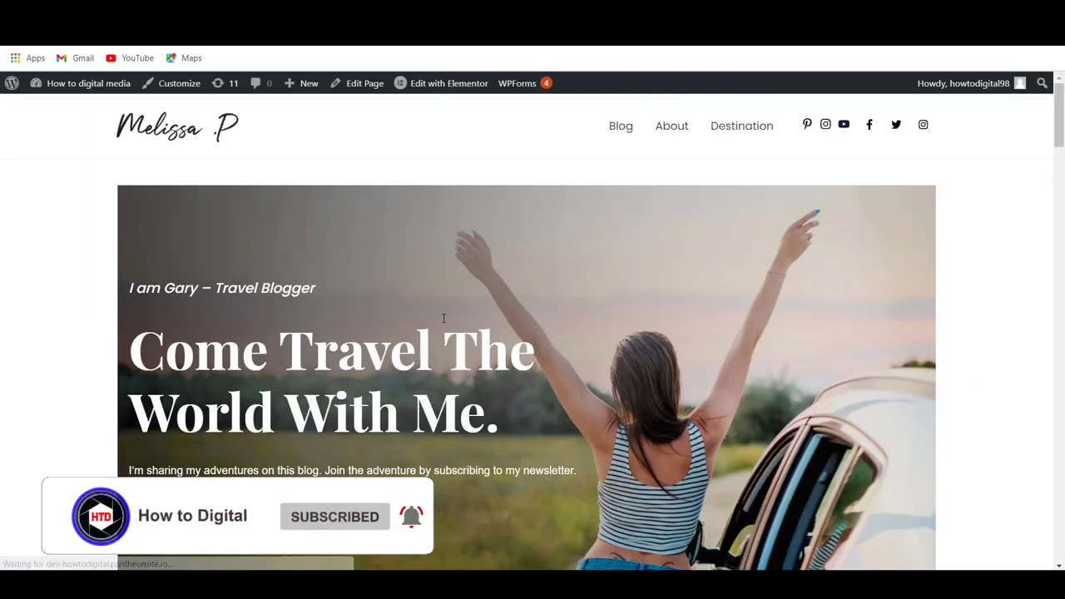
scroll(639, 336, "down", 5)
scroll(639, 337, "down", 4)
scroll(700, 338, "up", 9)
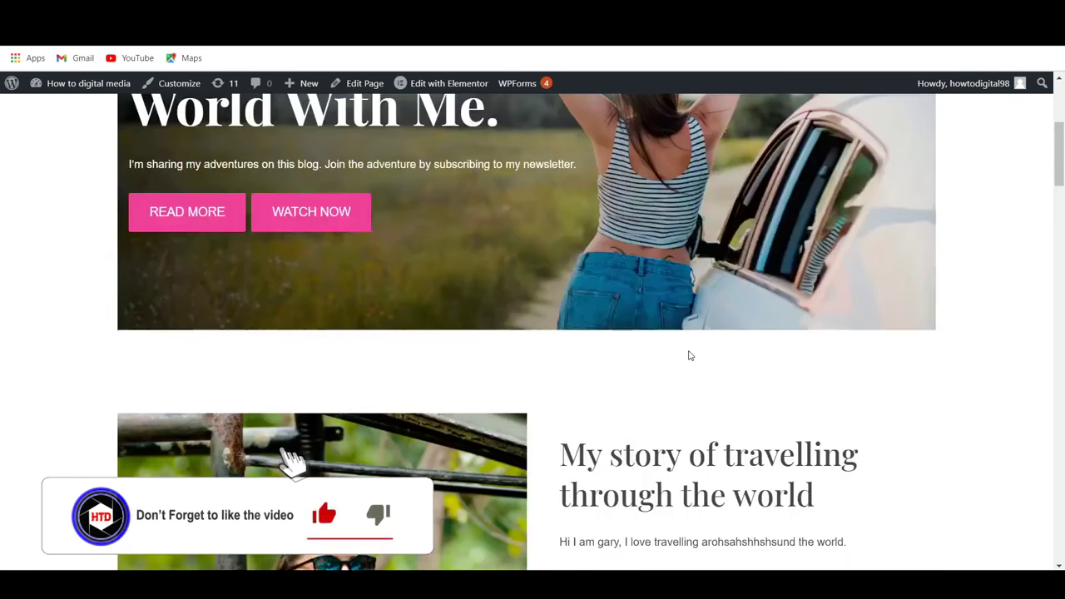